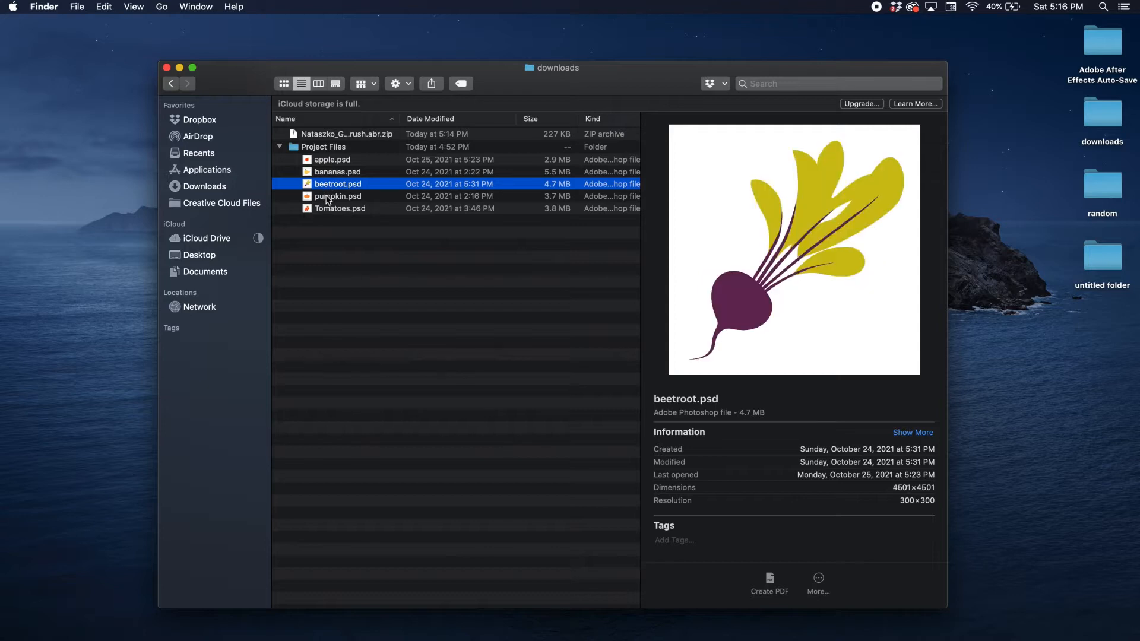
# Open apple.psd from the Project Files folder in Photoshop and display the available brushes
pyautogui.click(326, 211)
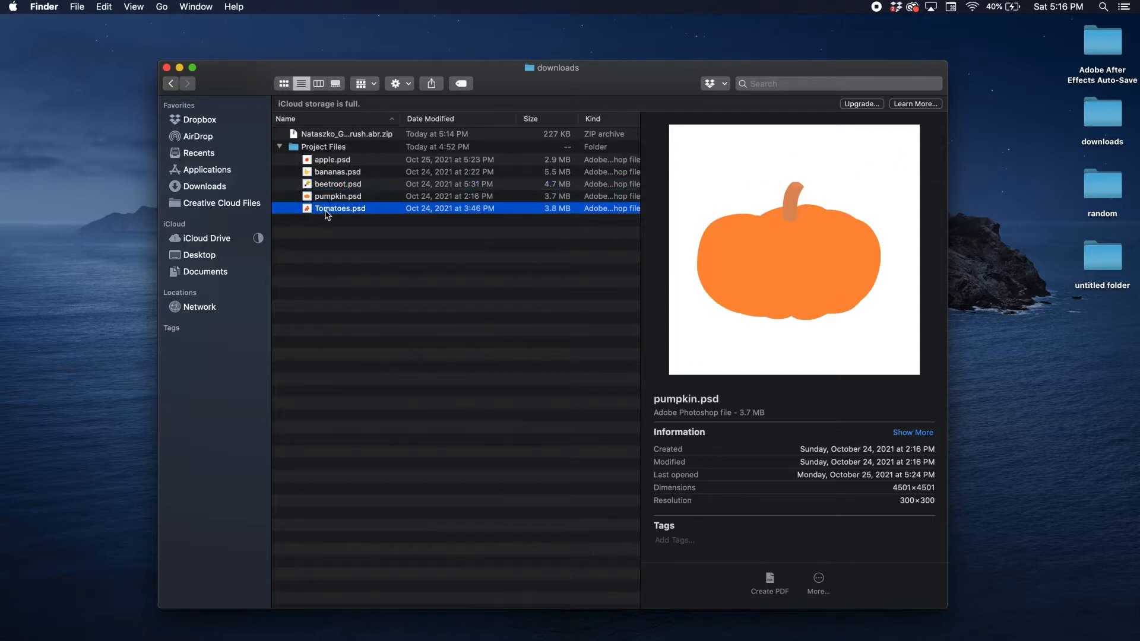
pyautogui.click(331, 161)
pyautogui.doubleClick(332, 161)
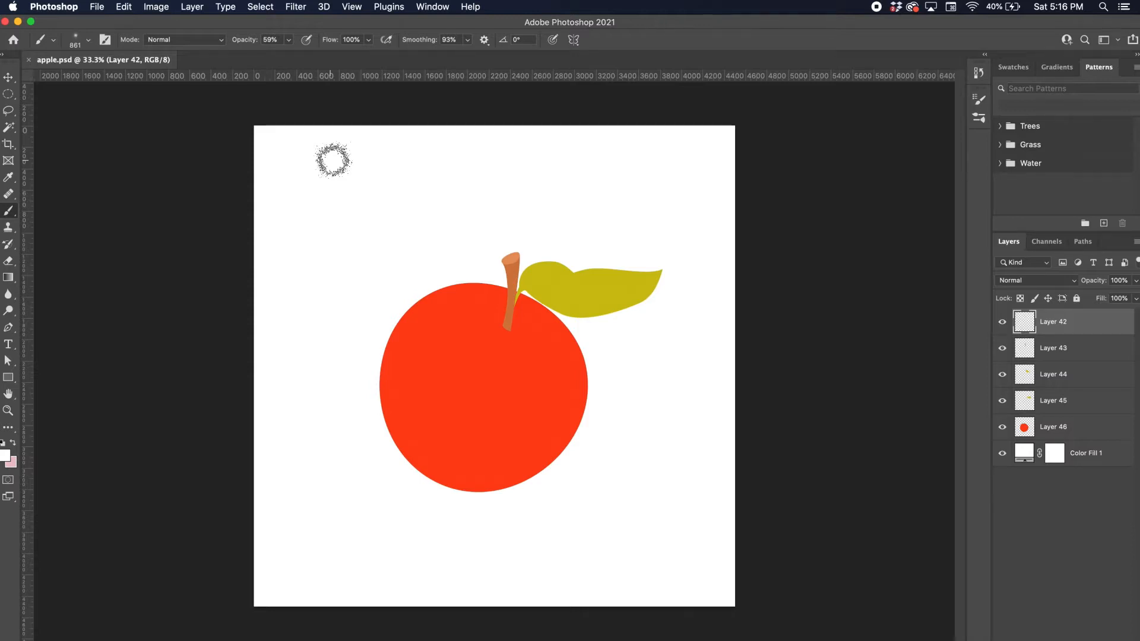
pyautogui.click(435, 7)
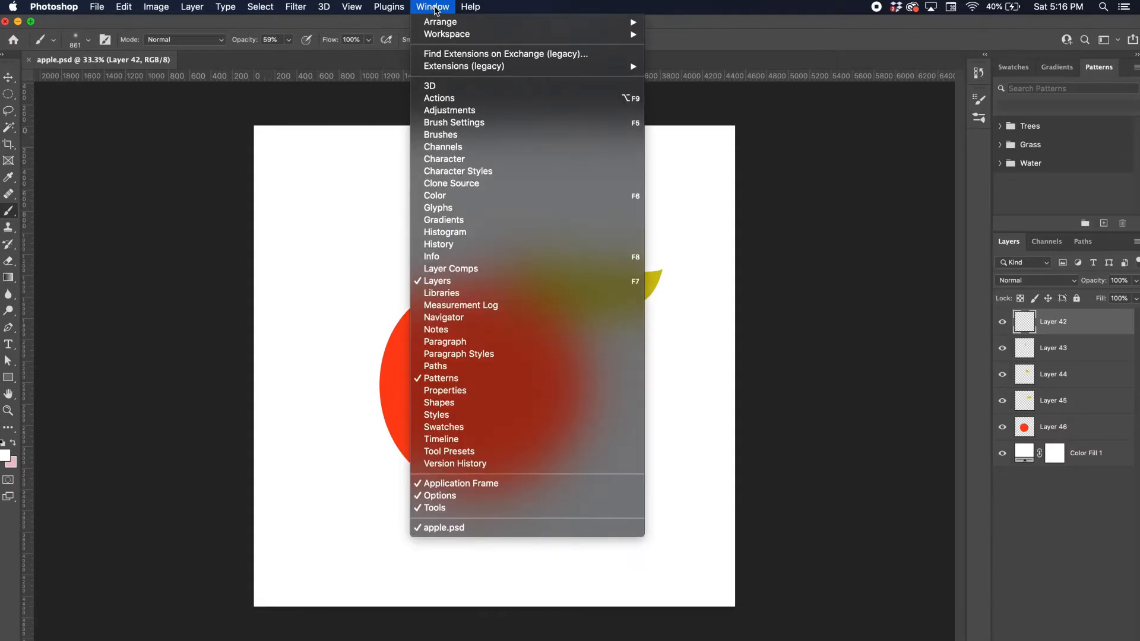
pyautogui.click(440, 134)
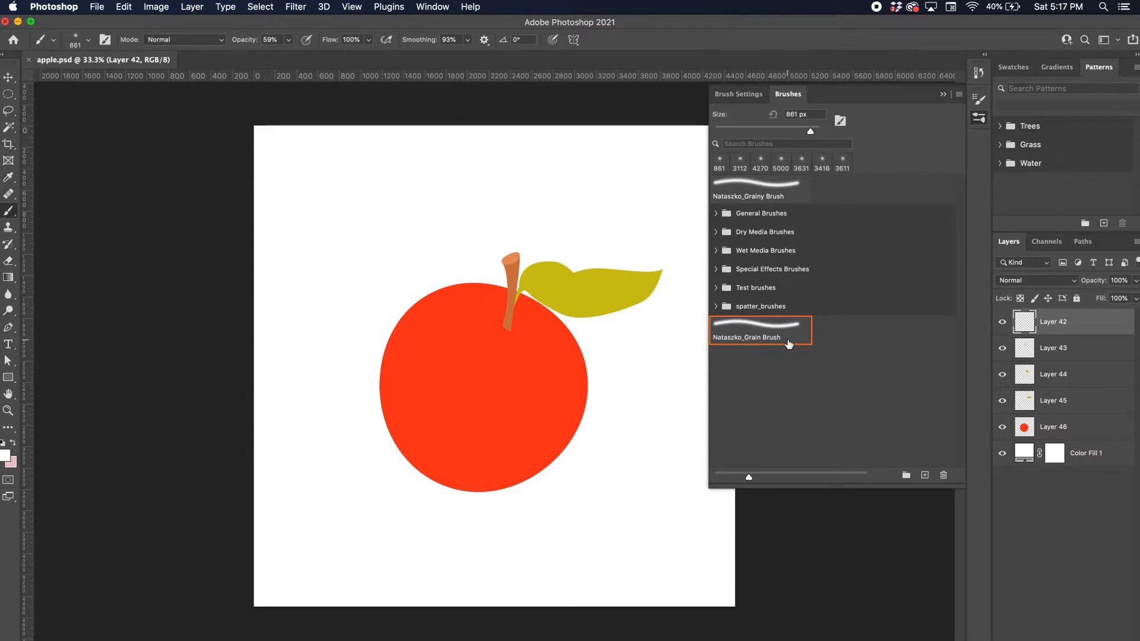
# Switch to Finder, collapse the Project Files folder and extract the Nataszko_GrainyBrush.abr.zip archive
pyautogui.click(158, 640)
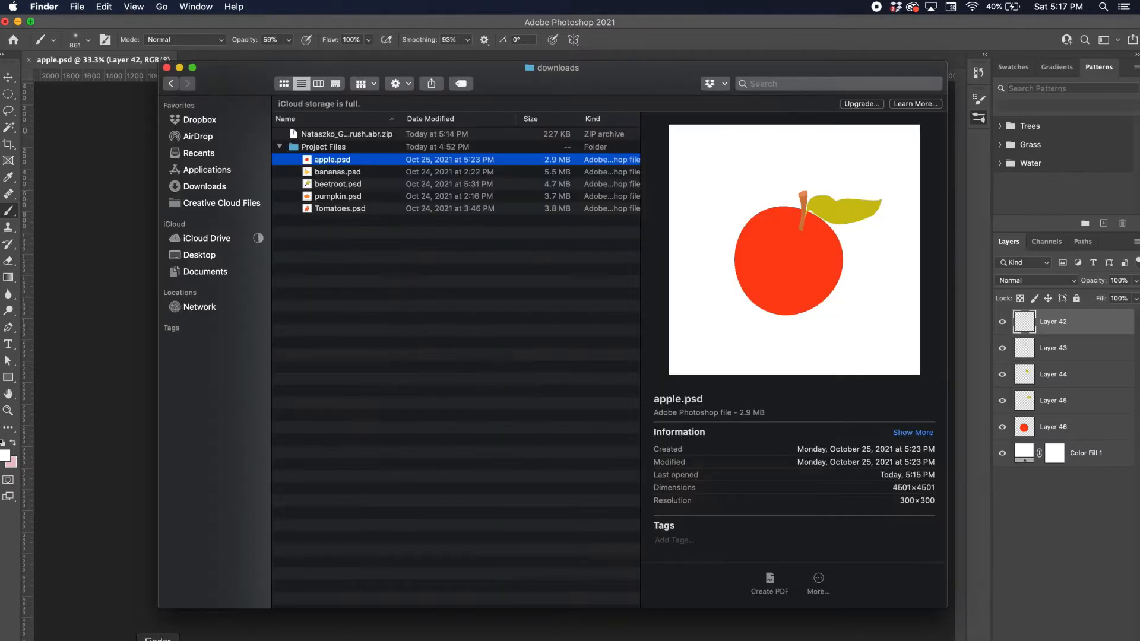
pyautogui.click(280, 148)
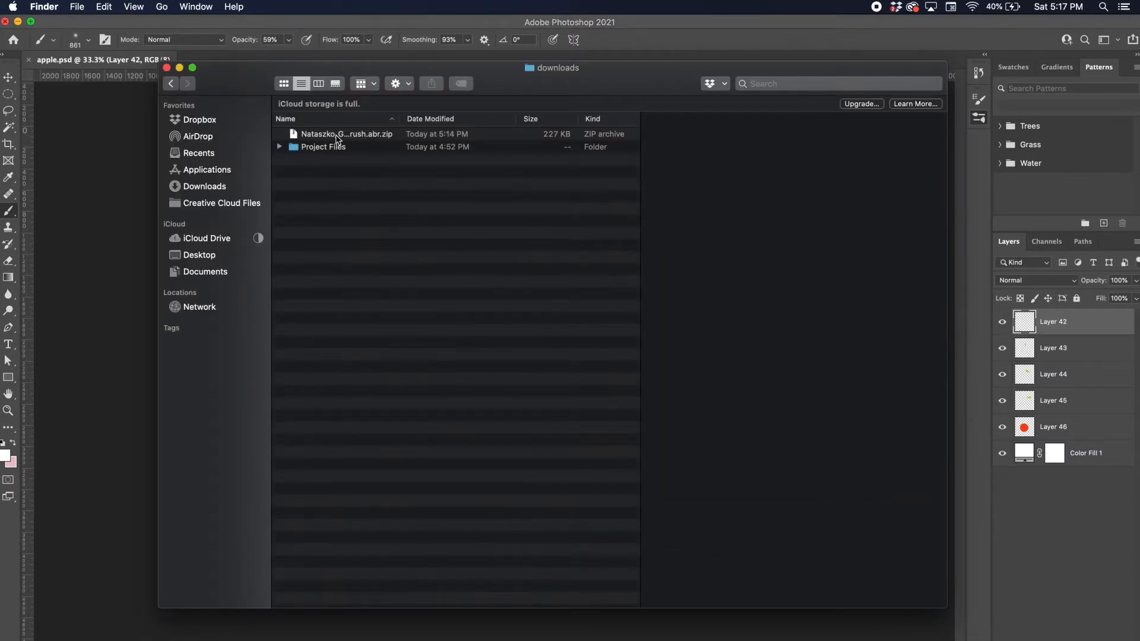
pyautogui.click(351, 136)
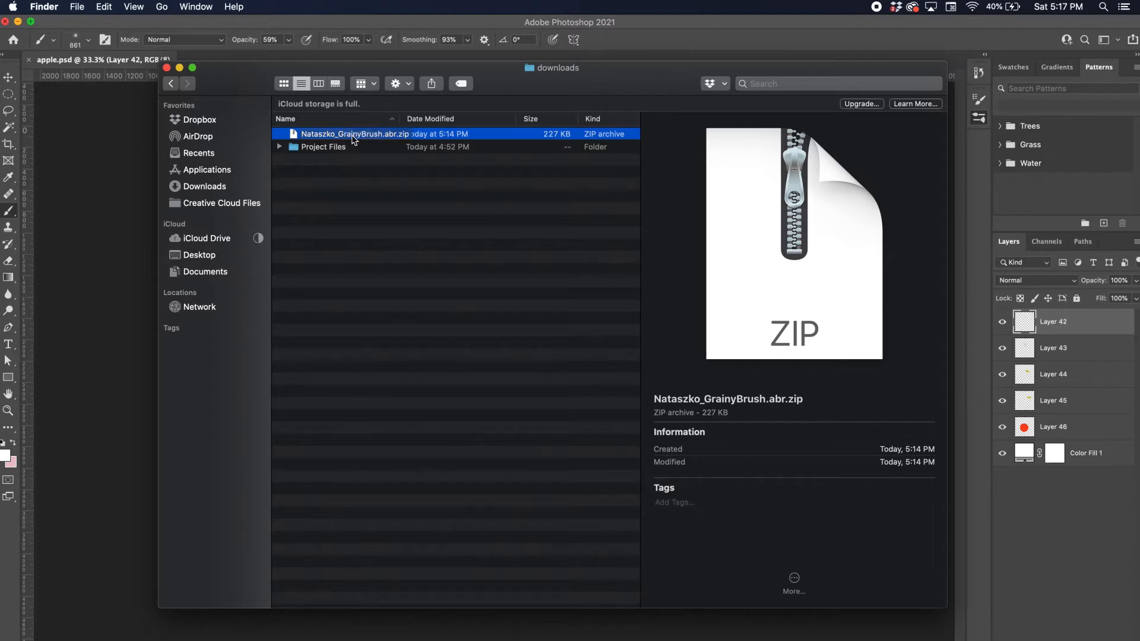
pyautogui.doubleClick(351, 136)
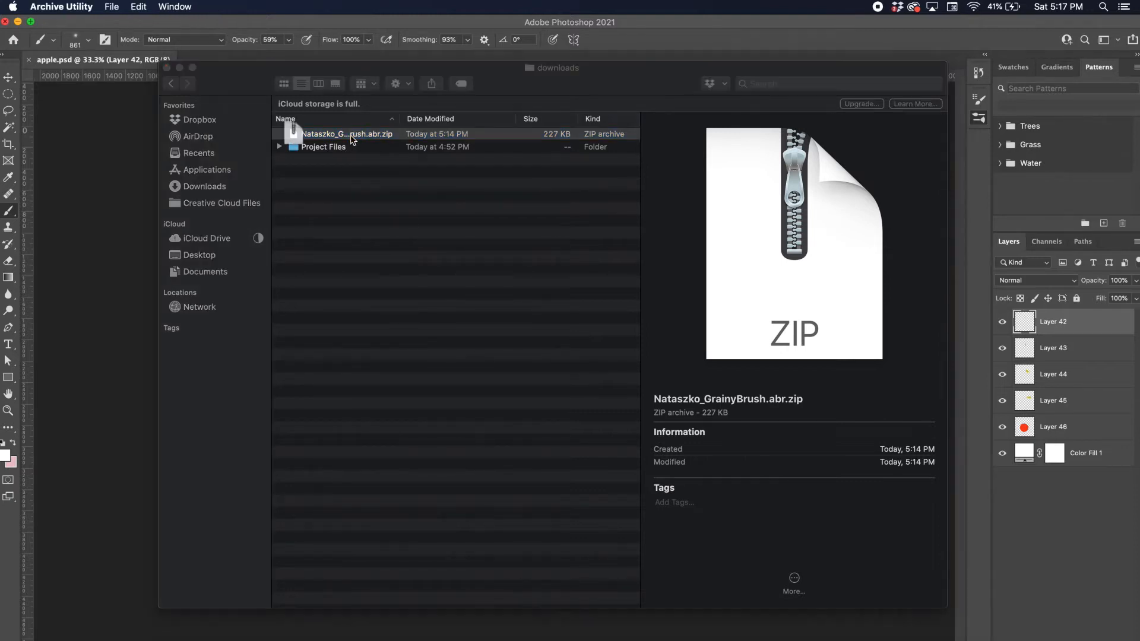
pyautogui.doubleClick(351, 136)
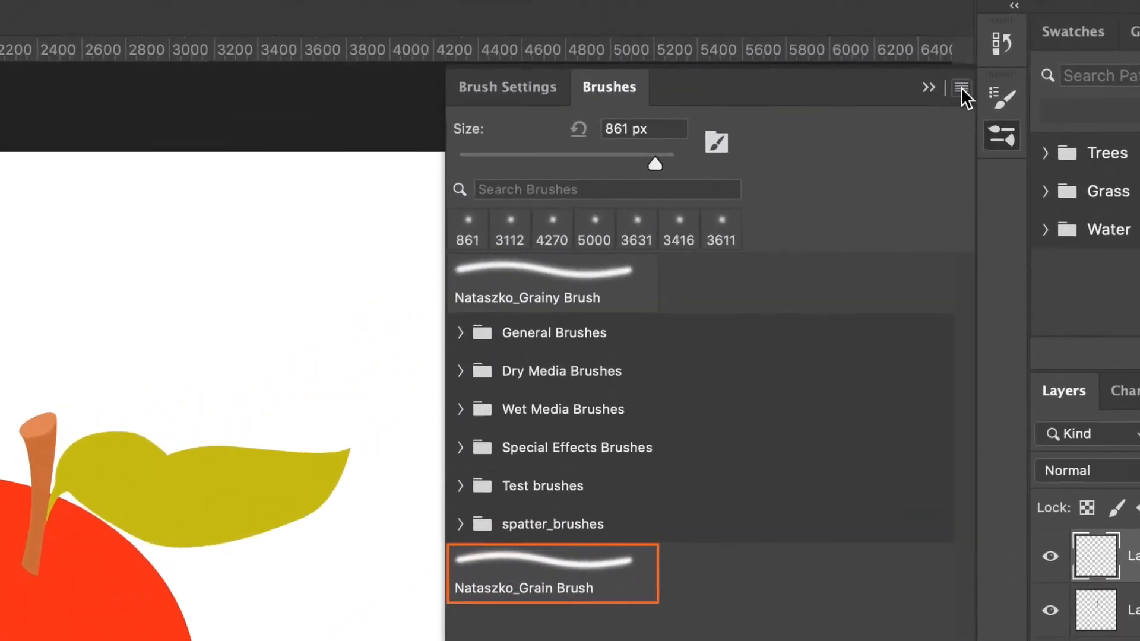
# Import the Nataszko_GrainyBrush.abr file into Photoshop's brushes and choose the Nataszko_Grain Brush from the imported group
pyautogui.click(961, 88)
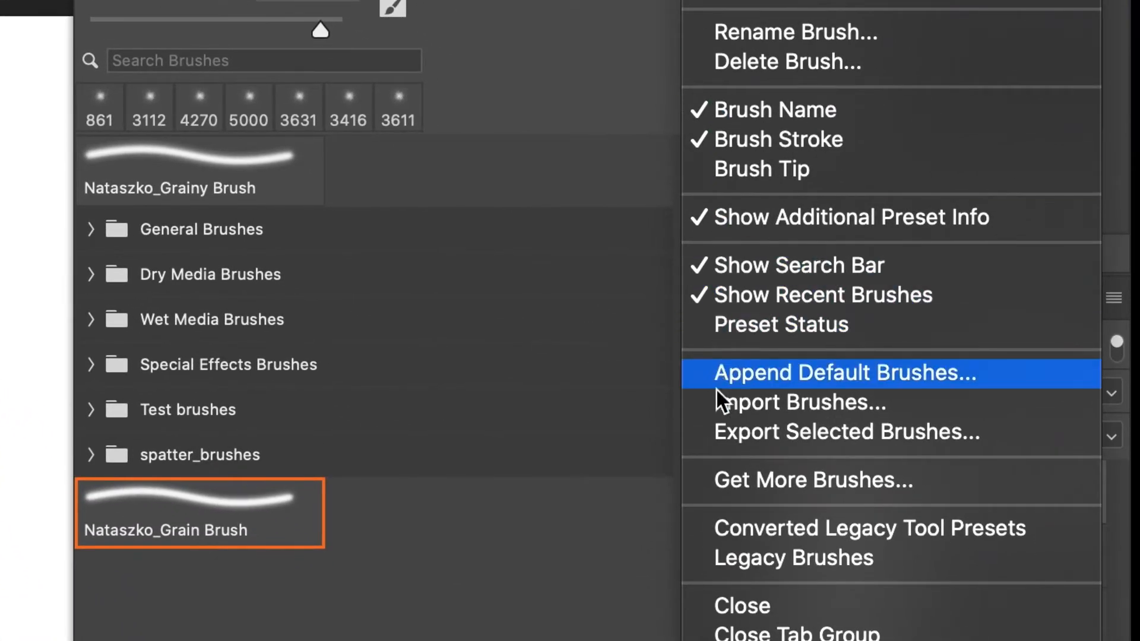
pyautogui.click(721, 404)
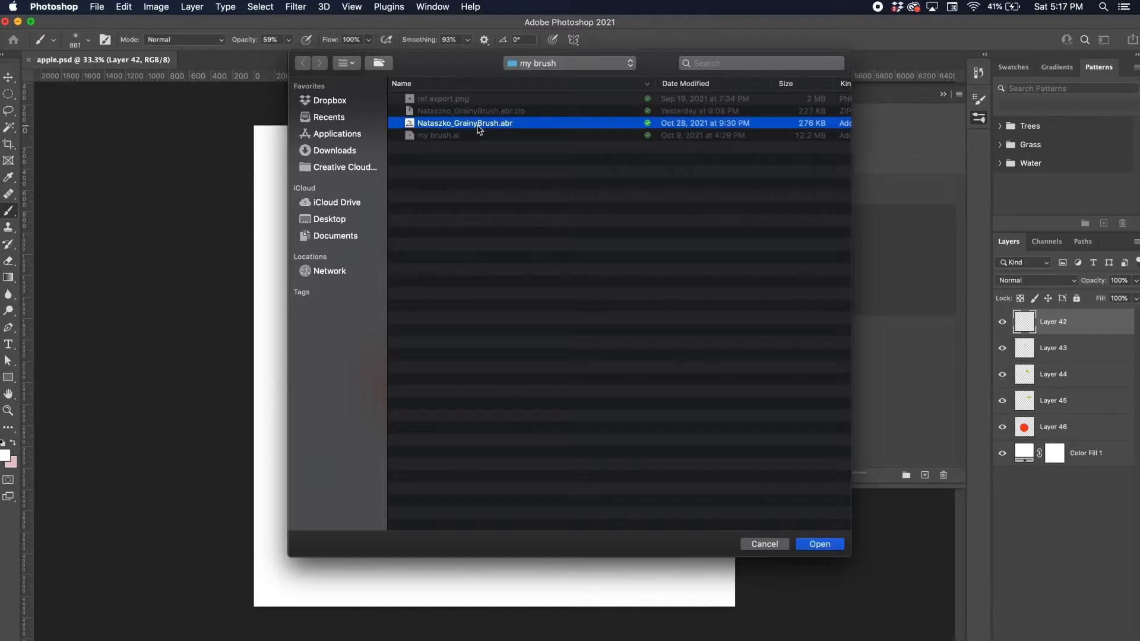
pyautogui.click(819, 544)
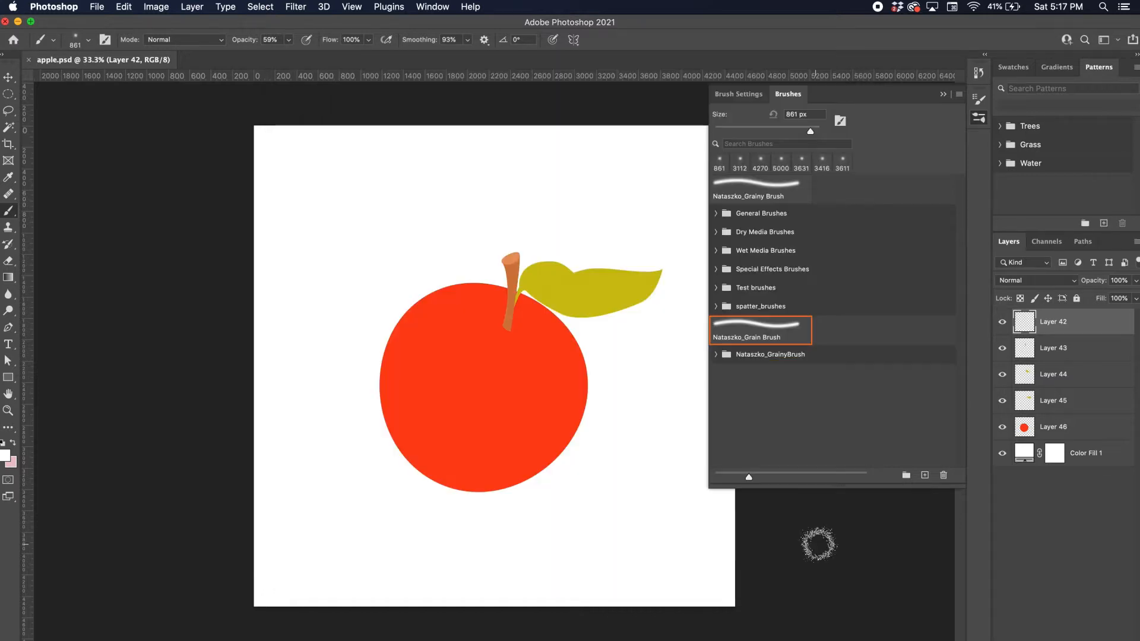
pyautogui.click(715, 355)
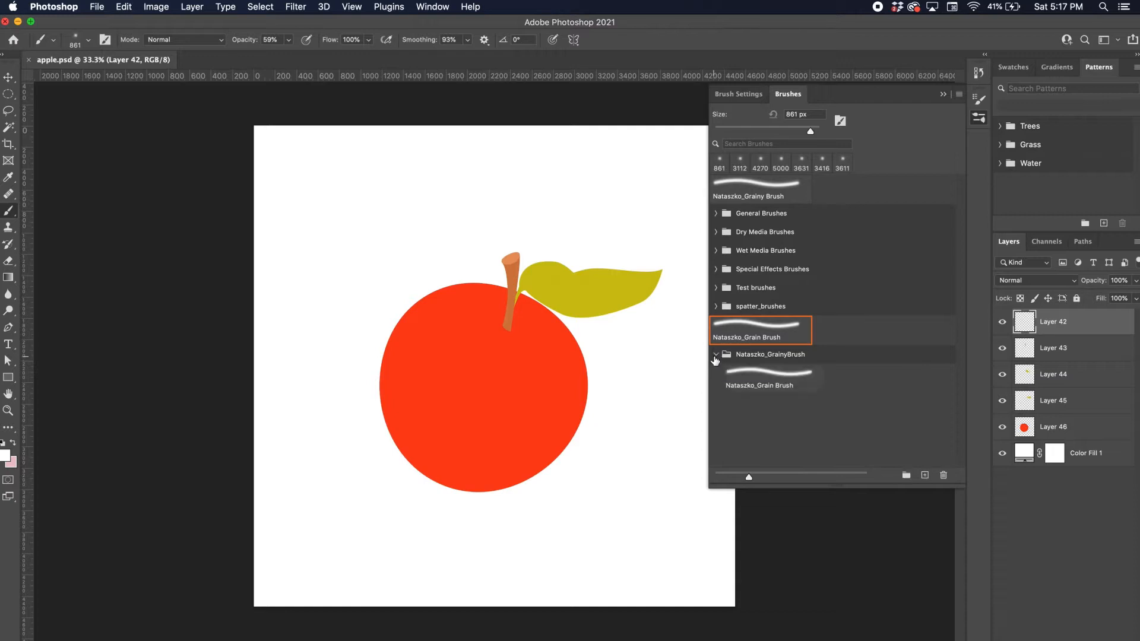
pyautogui.click(766, 381)
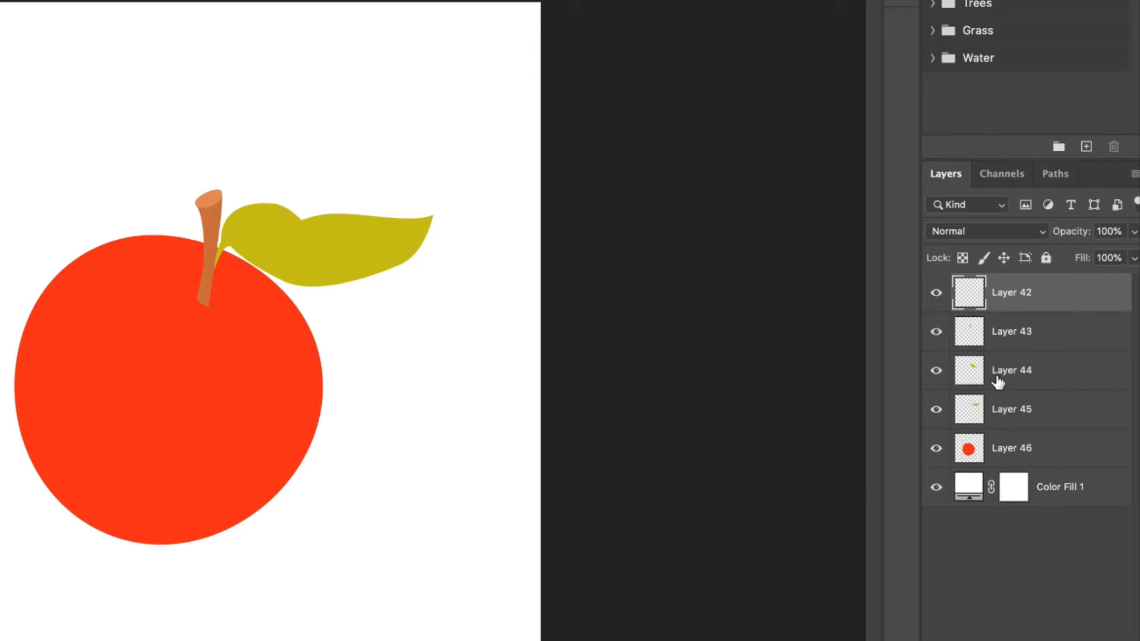
# Identify the layers of the apple body, both leaf parts and the stem by selecting each shape on the canvas
pyautogui.click(1009, 331)
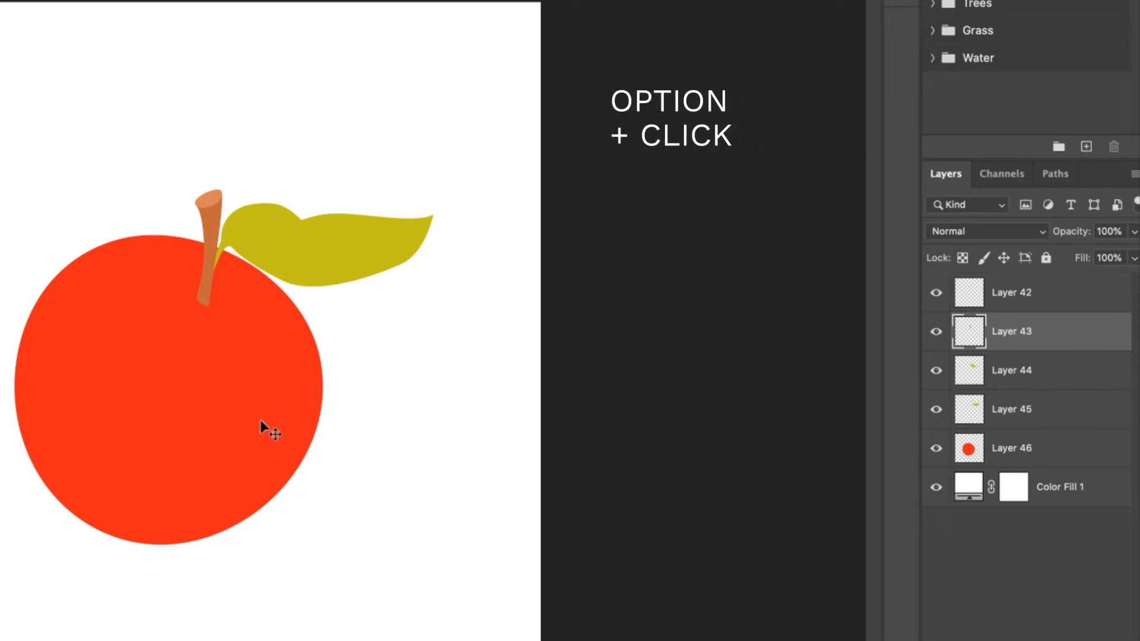
pyautogui.keyDown('alt'); pyautogui.click(262, 421); pyautogui.keyUp('alt')
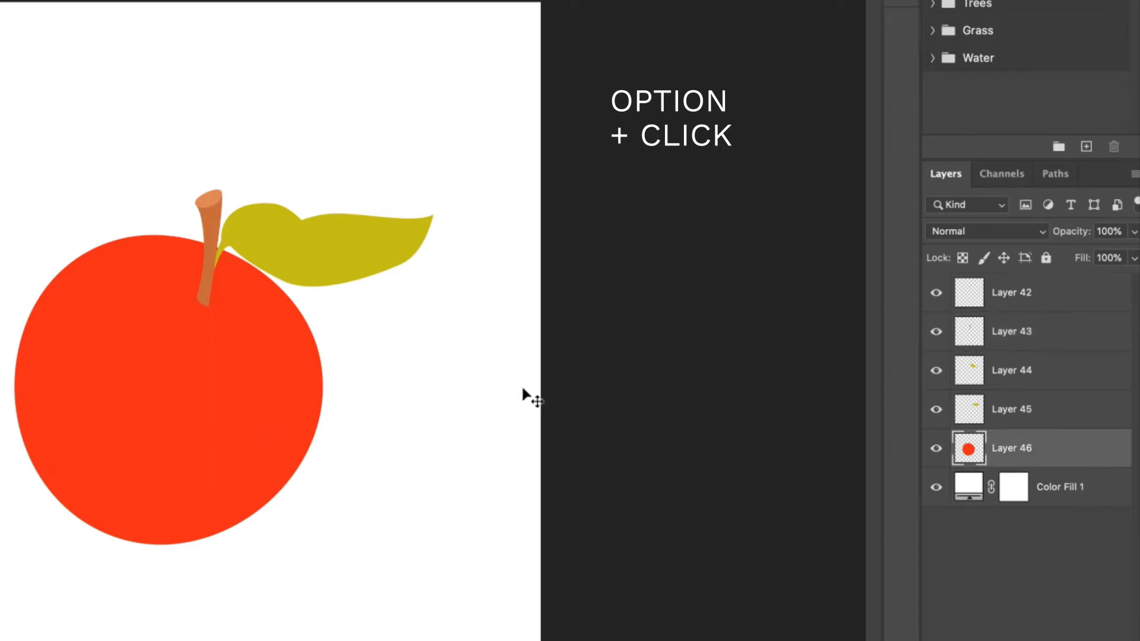
pyautogui.keyDown('alt'); pyautogui.click(387, 251); pyautogui.keyUp('alt')
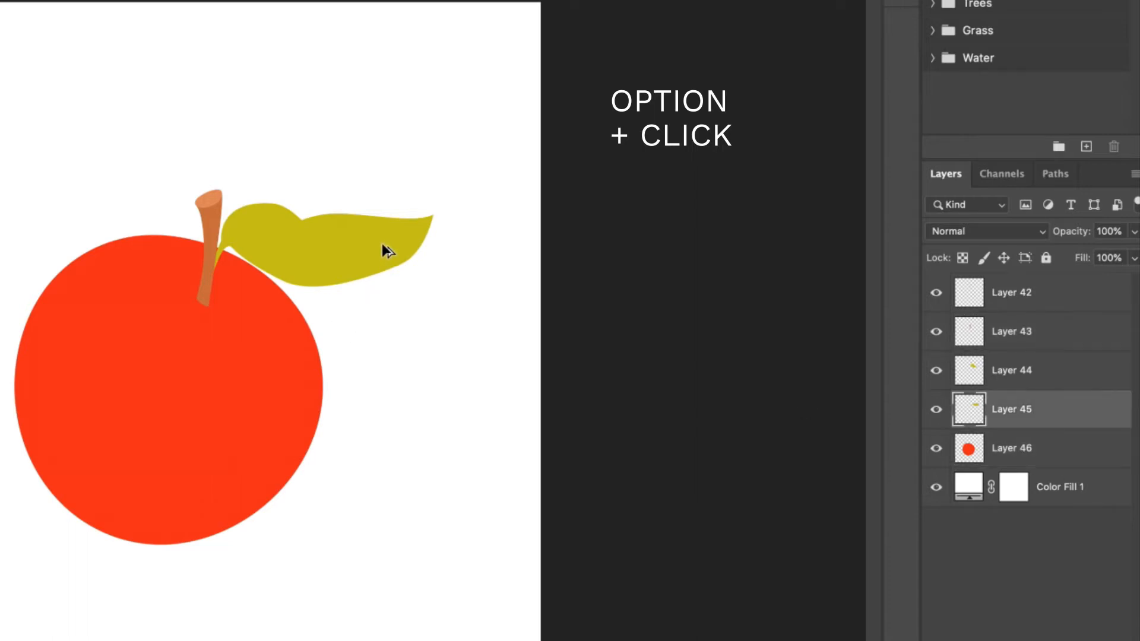
pyautogui.keyDown('alt'); pyautogui.click(257, 224); pyautogui.keyUp('alt')
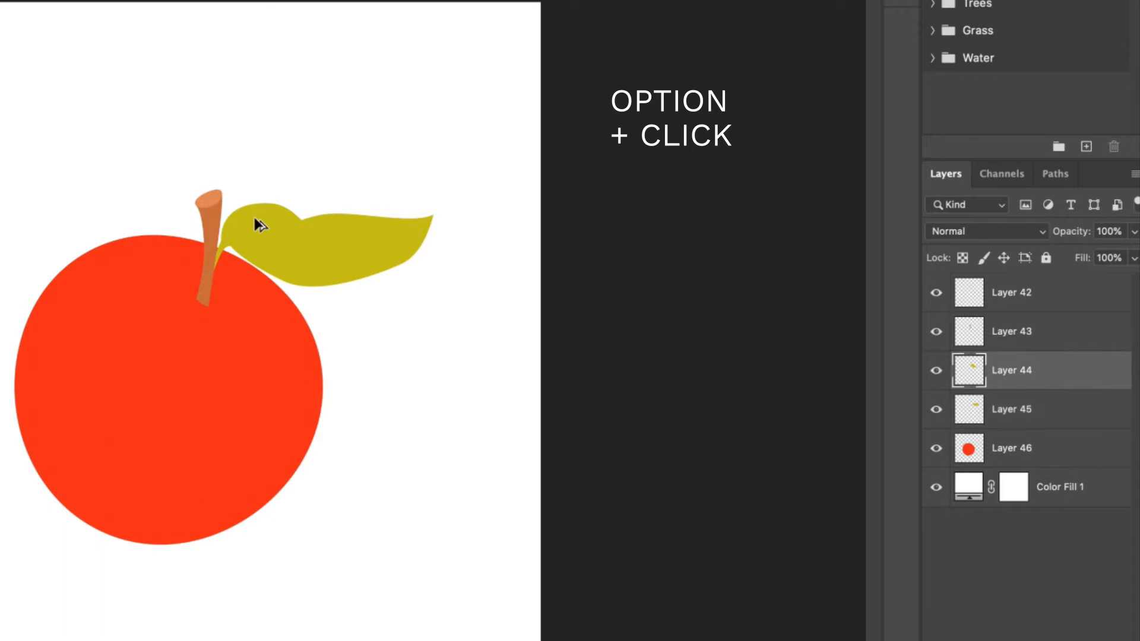
pyautogui.keyDown('alt'); pyautogui.click(207, 215); pyautogui.keyUp('alt')
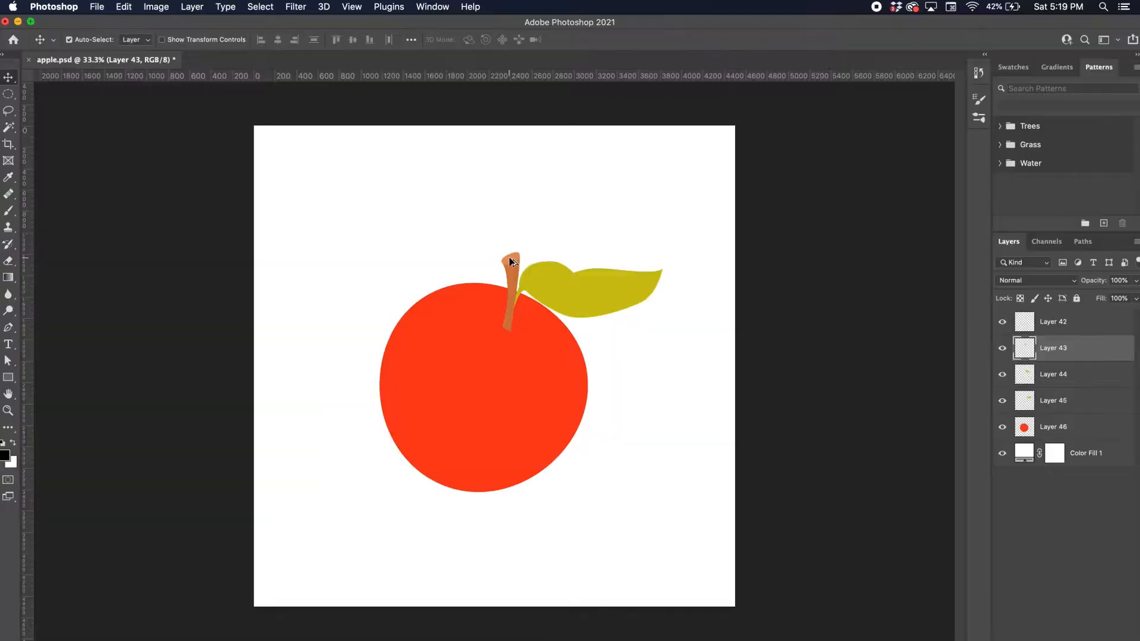
pyautogui.keyDown('alt'); pyautogui.click(208, 202); pyautogui.keyUp('alt')
# Select the red apple body's layer and add a new empty layer directly above it
pyautogui.click(466, 437)
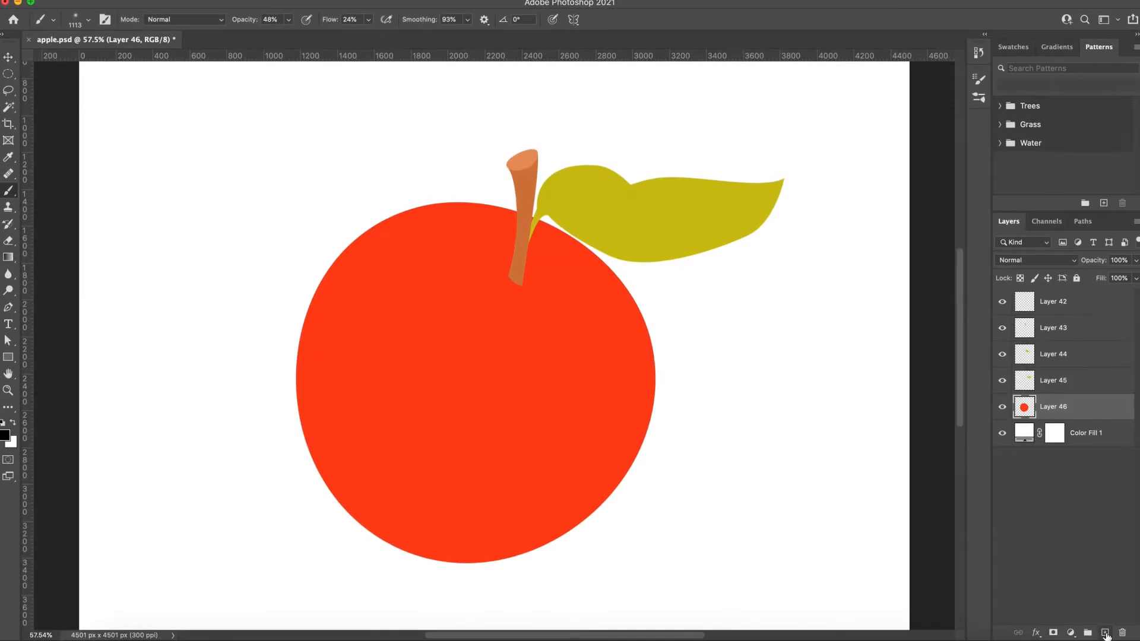
pyautogui.click(1105, 633)
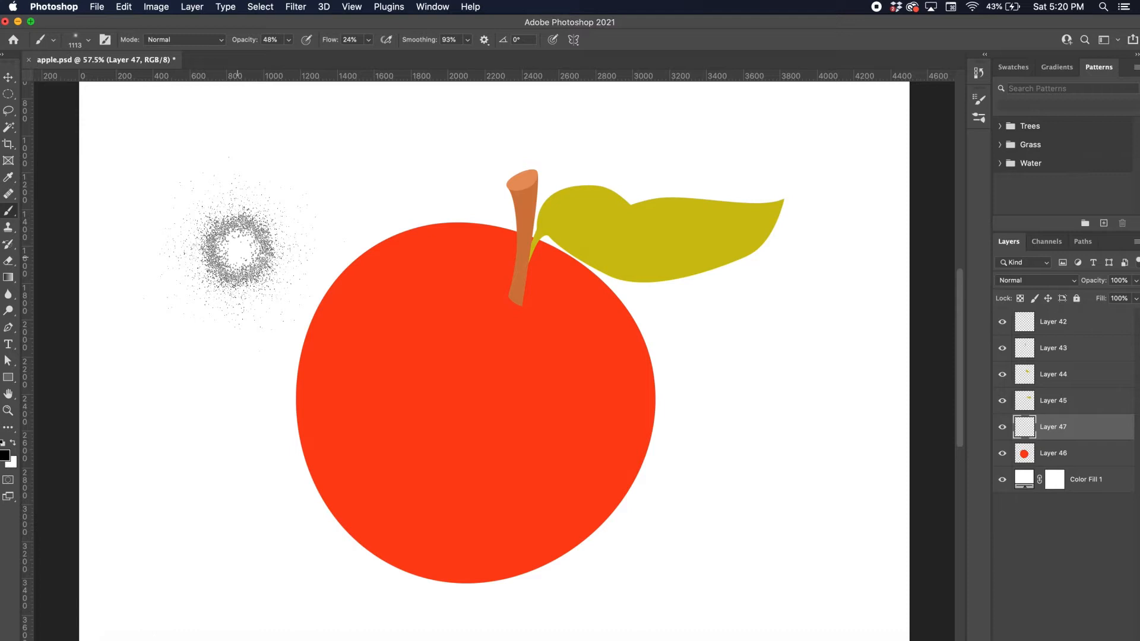
# Try grainy black brush strokes at 34% opacity beside the apple's left edge, and undo them
pyautogui.click(289, 39)
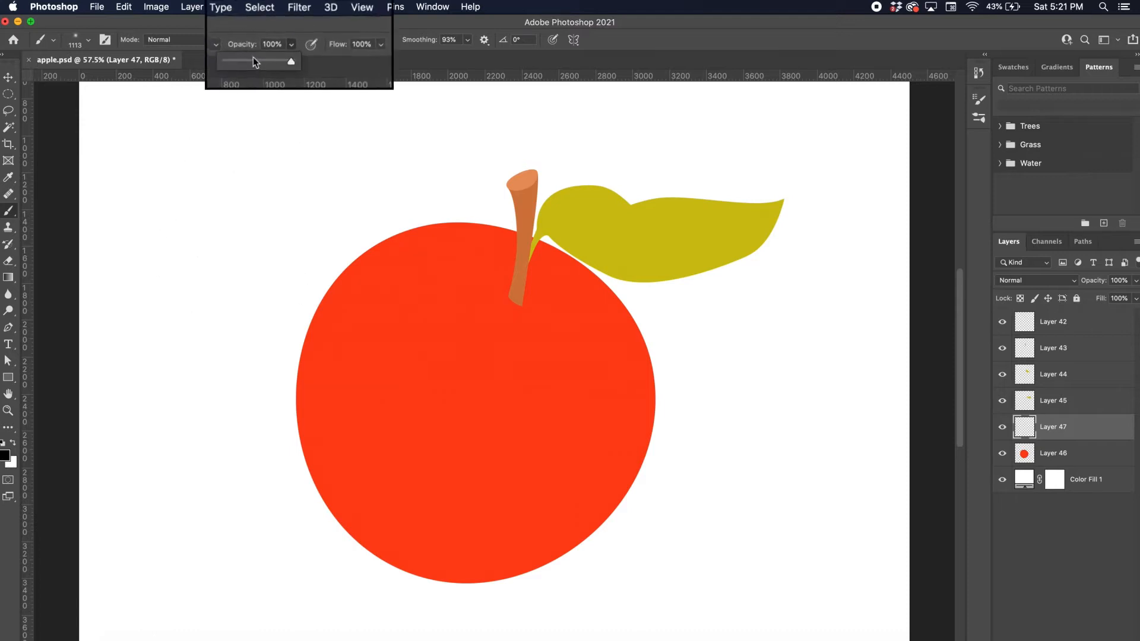
pyautogui.click(249, 56)
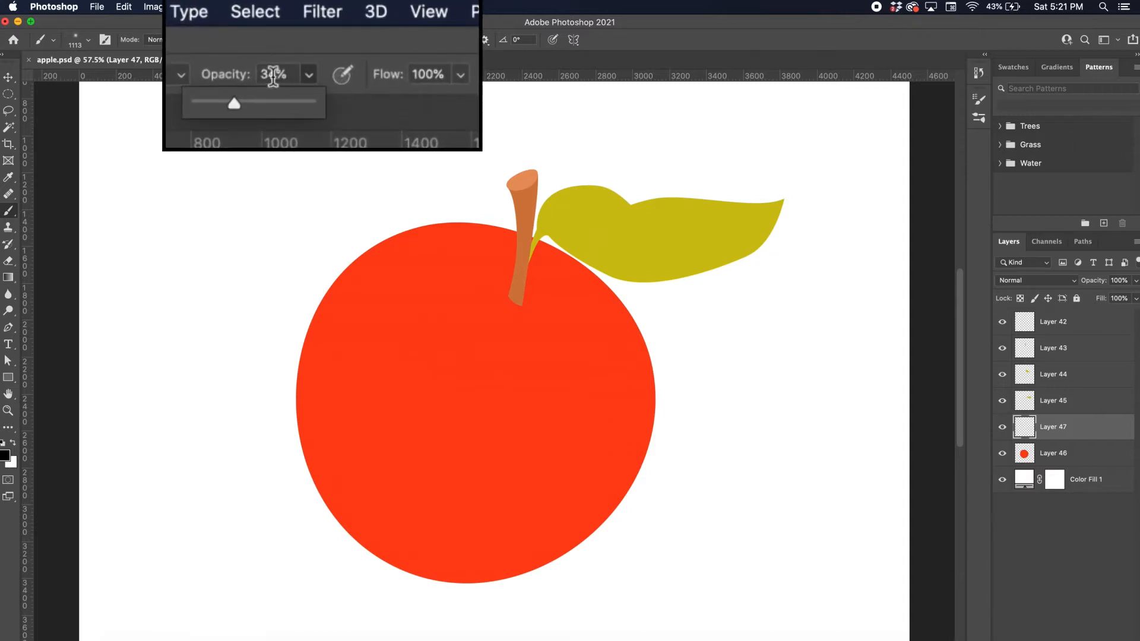
pyautogui.moveTo(160, 258)
pyautogui.mouseDown()
pyautogui.moveTo(394, 184)
pyautogui.moveTo(279, 315)
pyautogui.mouseUp()
pyautogui.moveTo(191, 409)
pyautogui.mouseDown()
pyautogui.moveTo(216, 522)
pyautogui.moveTo(511, 364)
pyautogui.moveTo(369, 560)
pyautogui.moveTo(378, 577)
pyautogui.mouseUp()
pyautogui.press('super+z')
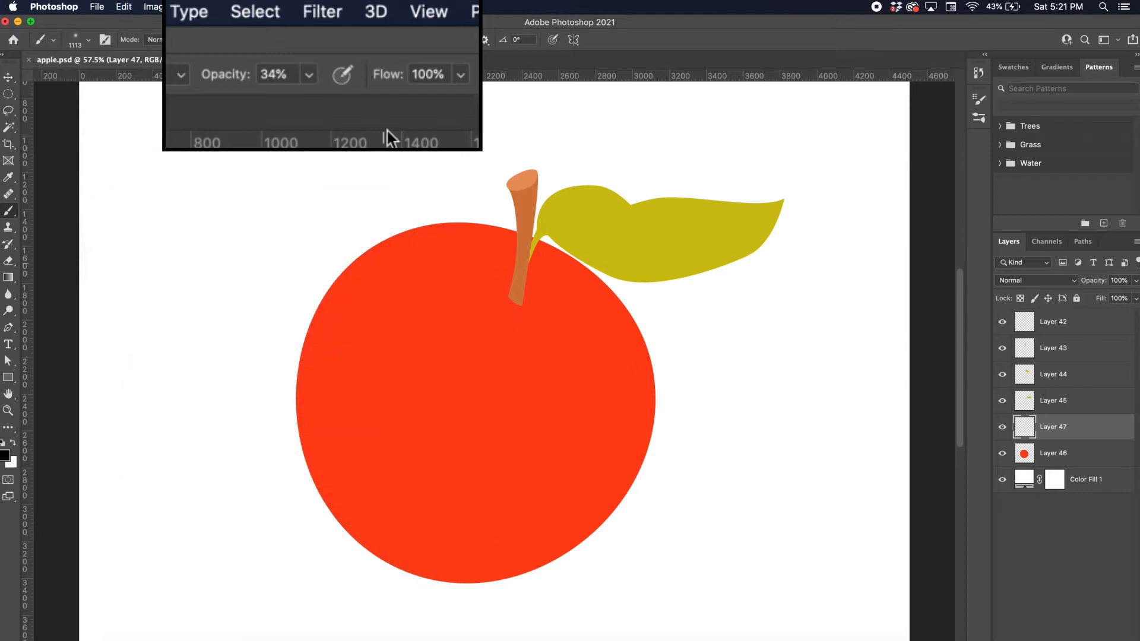
# Set the brush opacity to 100%, test one black stroke along the apple's left side and undo it
pyautogui.moveTo(312, 74); pyautogui.dragTo(443, 121)
pyautogui.moveTo(157, 223)
pyautogui.mouseDown()
pyautogui.moveTo(363, 150)
pyautogui.moveTo(354, 221)
pyautogui.moveTo(167, 361)
pyautogui.moveTo(154, 396)
pyautogui.moveTo(205, 437)
pyautogui.moveTo(440, 270)
pyautogui.moveTo(521, 296)
pyautogui.moveTo(369, 459)
pyautogui.moveTo(356, 496)
pyautogui.mouseUp()
pyautogui.press('super+z')
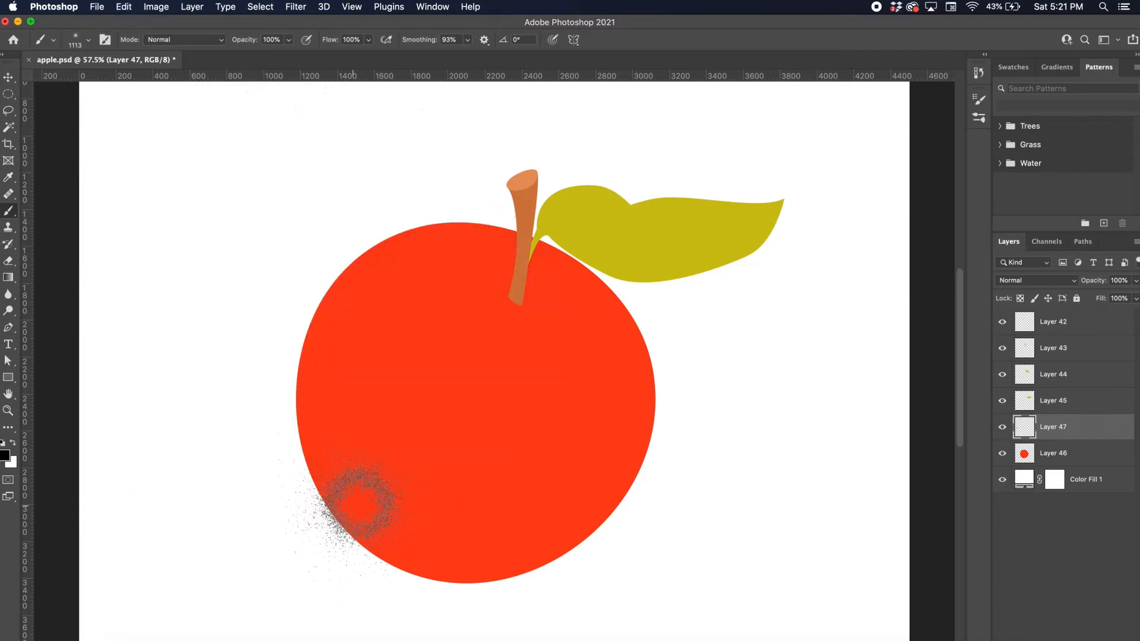
# Reduce the brush diameter to 447 px, try a black stroke around the apple's upper-left edge and undo it
pyautogui.moveTo(226, 211)
pyautogui.mouseDown()
pyautogui.moveTo(374, 207)
pyautogui.moveTo(274, 212)
pyautogui.moveTo(224, 232)
pyautogui.moveTo(223, 341)
pyautogui.moveTo(424, 196)
pyautogui.moveTo(569, 151)
pyautogui.moveTo(384, 173)
pyautogui.moveTo(207, 235)
pyautogui.mouseUp()
pyautogui.press('super+z')
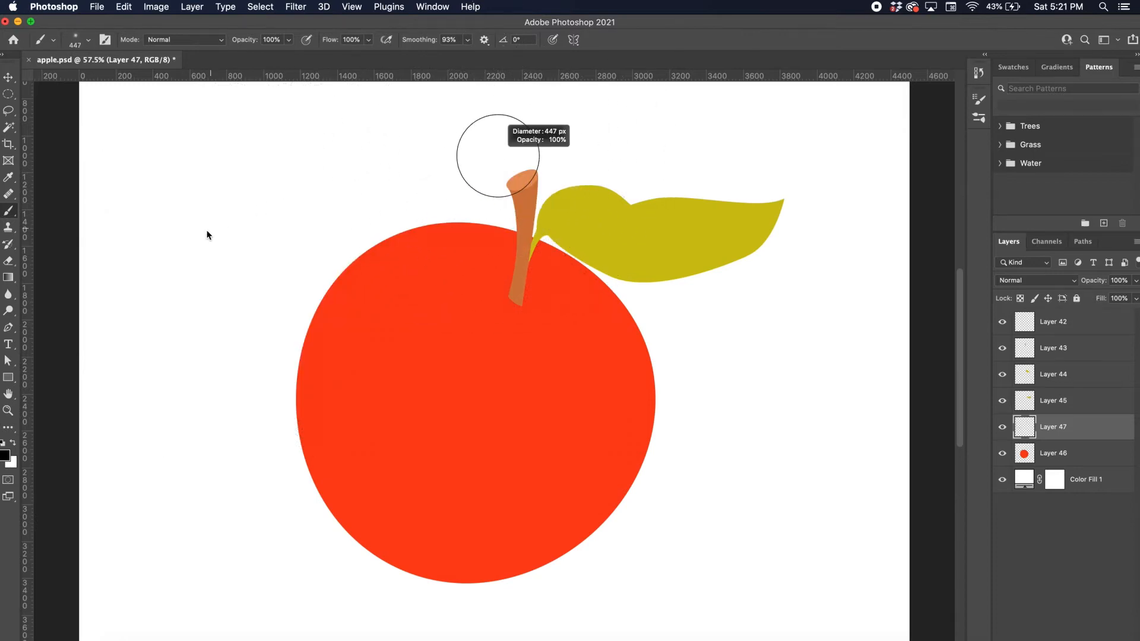
pyautogui.moveTo(481, 190)
pyautogui.mouseDown()
pyautogui.moveTo(408, 219)
pyautogui.moveTo(285, 333)
pyautogui.moveTo(261, 427)
pyautogui.moveTo(267, 478)
pyautogui.mouseUp()
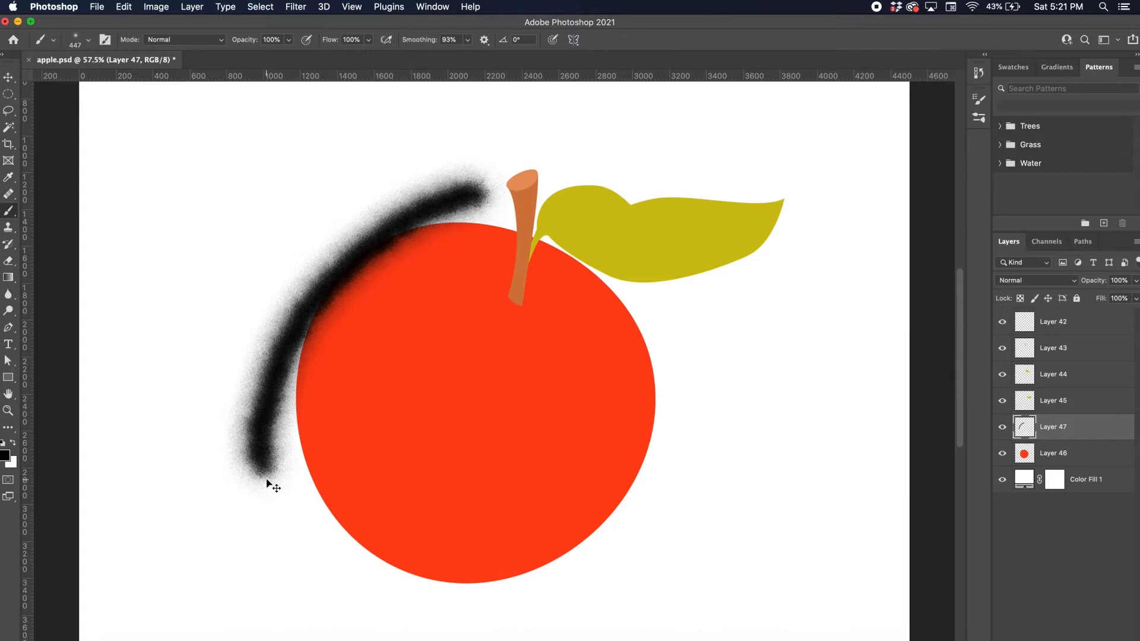
pyautogui.press('super+z')
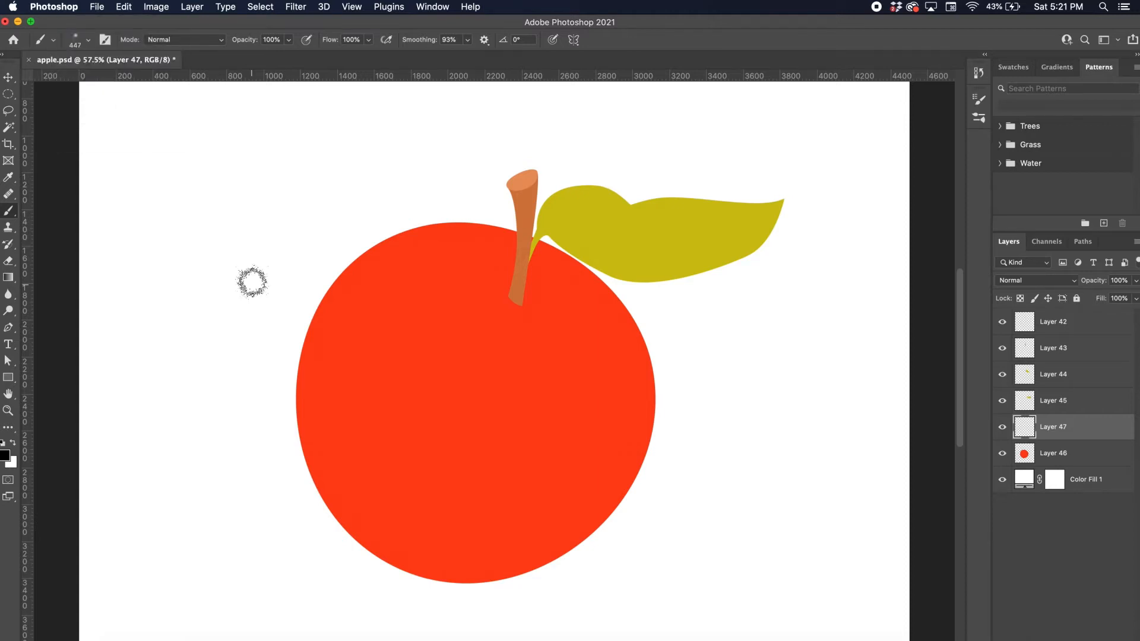
# Paint a black grainy shadow around the apple's top and left edges with a 996 px brush and clip its layer to the apple body
pyautogui.moveTo(253, 282)
pyautogui.mouseDown()
pyautogui.moveTo(555, 255)
pyautogui.moveTo(372, 272)
pyautogui.moveTo(251, 310)
pyautogui.moveTo(585, 261)
pyautogui.moveTo(383, 308)
pyautogui.moveTo(339, 304)
pyautogui.moveTo(352, 301)
pyautogui.mouseUp()
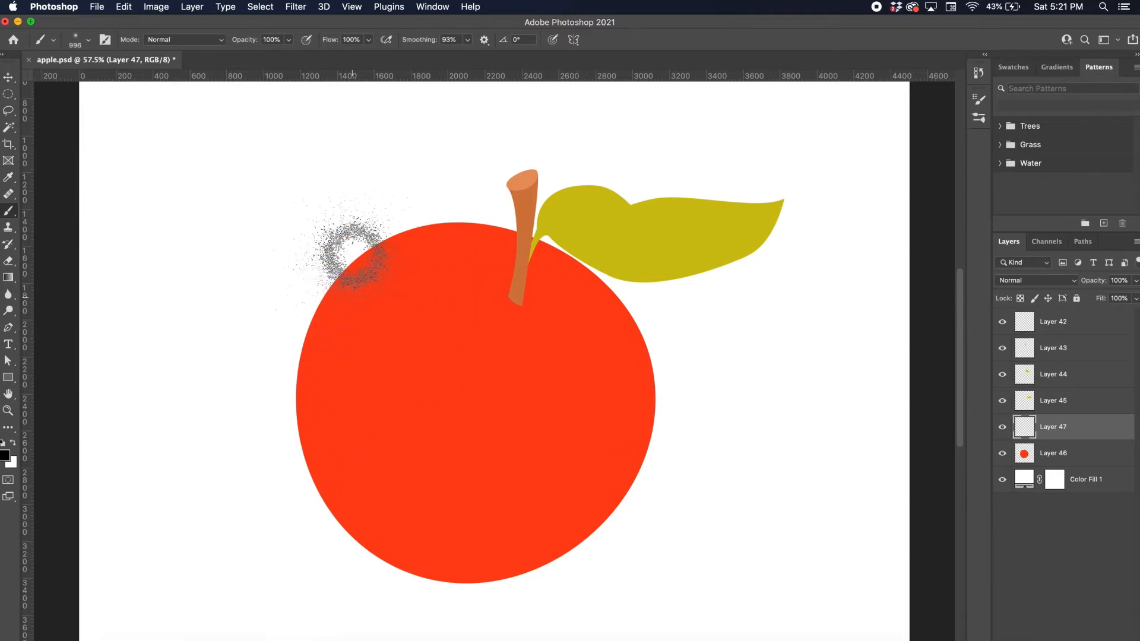
pyautogui.moveTo(486, 193)
pyautogui.mouseDown()
pyautogui.moveTo(400, 193)
pyautogui.moveTo(312, 239)
pyautogui.moveTo(258, 316)
pyautogui.moveTo(235, 418)
pyautogui.moveTo(239, 481)
pyautogui.moveTo(264, 542)
pyautogui.moveTo(311, 580)
pyautogui.moveTo(417, 615)
pyautogui.moveTo(318, 515)
pyautogui.moveTo(262, 431)
pyautogui.moveTo(255, 390)
pyautogui.moveTo(269, 290)
pyautogui.moveTo(325, 220)
pyautogui.moveTo(392, 194)
pyautogui.moveTo(550, 187)
pyautogui.moveTo(720, 287)
pyautogui.moveTo(594, 211)
pyautogui.moveTo(435, 187)
pyautogui.moveTo(353, 202)
pyautogui.moveTo(243, 264)
pyautogui.moveTo(225, 342)
pyautogui.moveTo(247, 345)
pyautogui.moveTo(223, 497)
pyautogui.moveTo(243, 575)
pyautogui.moveTo(279, 594)
pyautogui.mouseUp()
pyautogui.press('v')
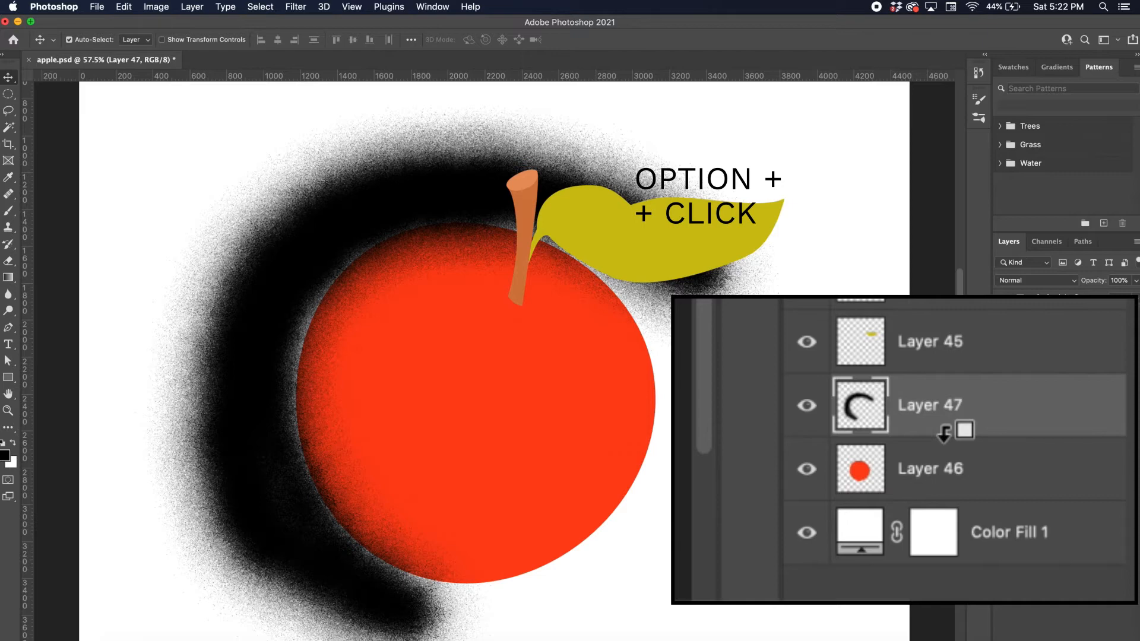
pyautogui.keyDown('alt'); pyautogui.click(944, 434); pyautogui.keyUp('alt')
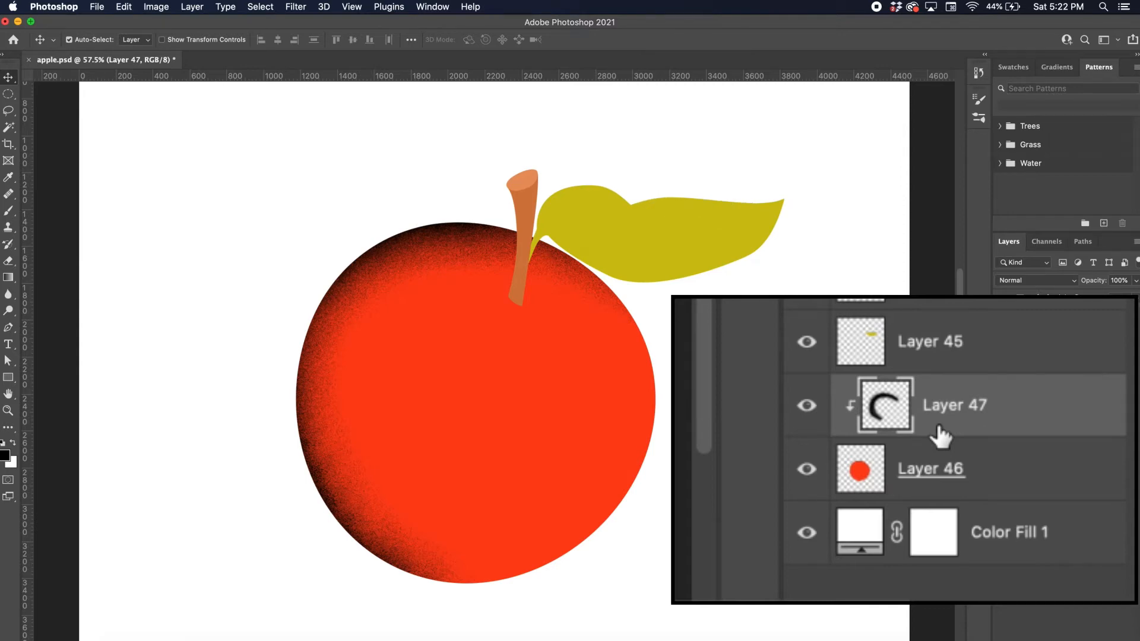
# Deepen the clipped shadow with more black grainy brush strokes along the apple's top and left edges
pyautogui.click(9, 211)
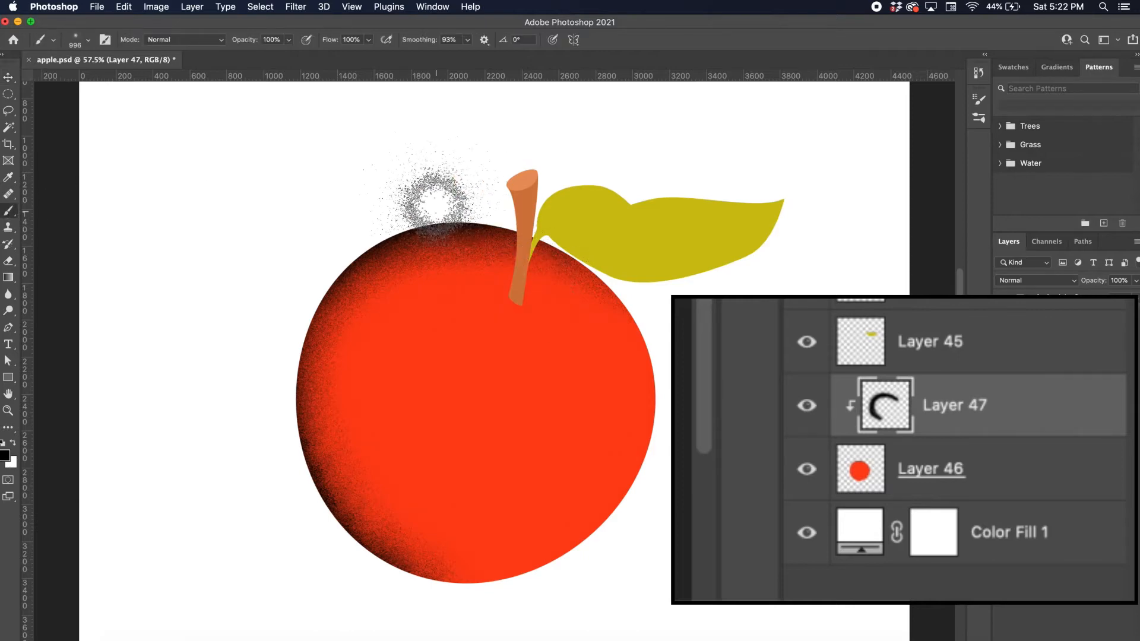
pyautogui.moveTo(445, 217)
pyautogui.mouseDown()
pyautogui.moveTo(366, 265)
pyautogui.moveTo(315, 381)
pyautogui.moveTo(303, 457)
pyautogui.moveTo(325, 542)
pyautogui.moveTo(384, 593)
pyautogui.moveTo(463, 601)
pyautogui.moveTo(346, 516)
pyautogui.moveTo(309, 376)
pyautogui.moveTo(644, 231)
pyautogui.mouseUp()
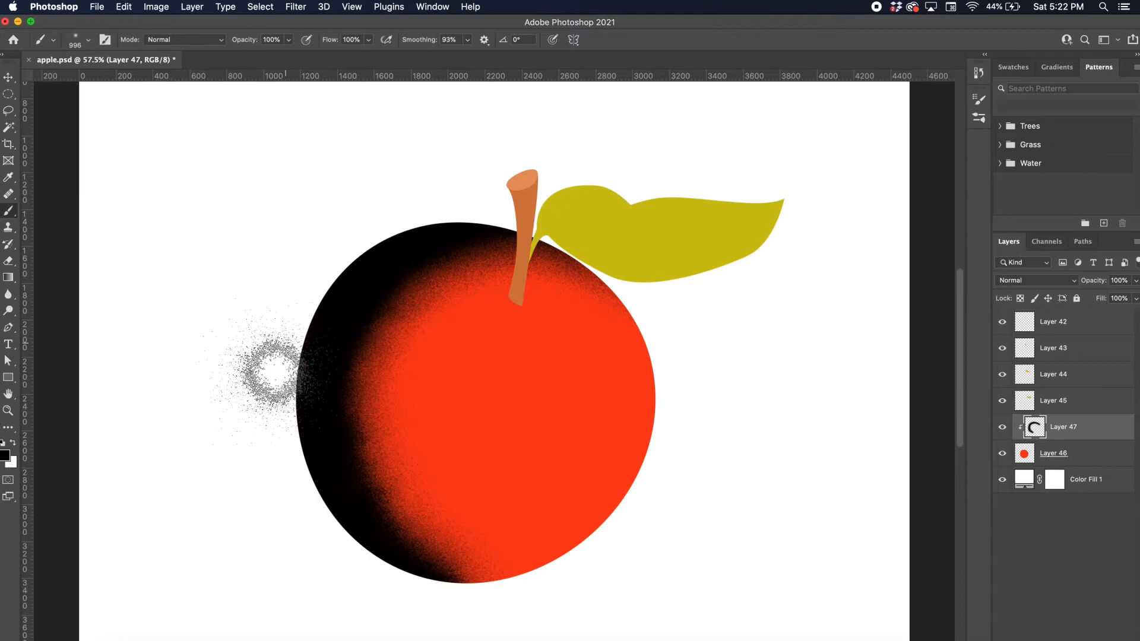
pyautogui.scroll(10, 292, 272)
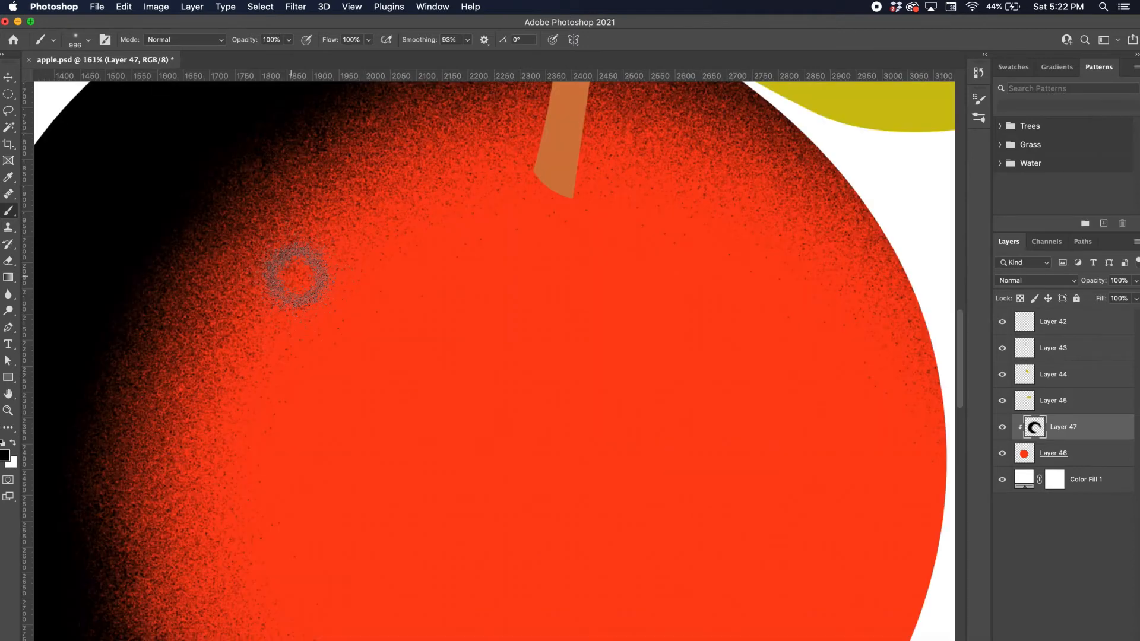
pyautogui.hscroll(-5, 297, 275)
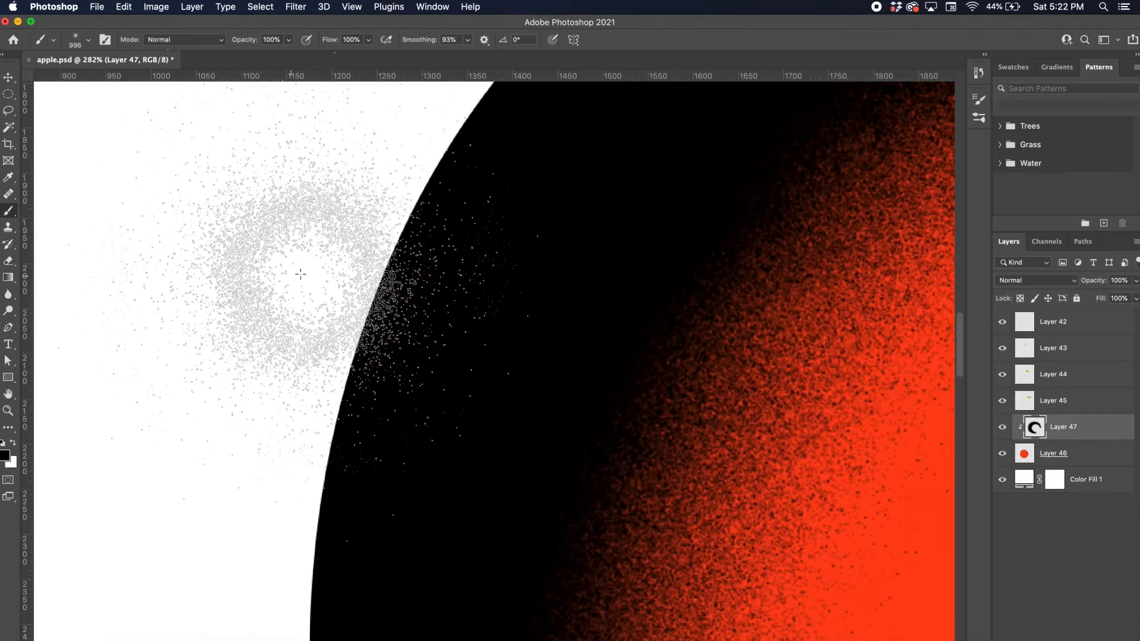
# Add a new layer clipped to the apple body and paint white grainy strokes across the apple's middle and right side
pyautogui.scroll(-10, 593, 325)
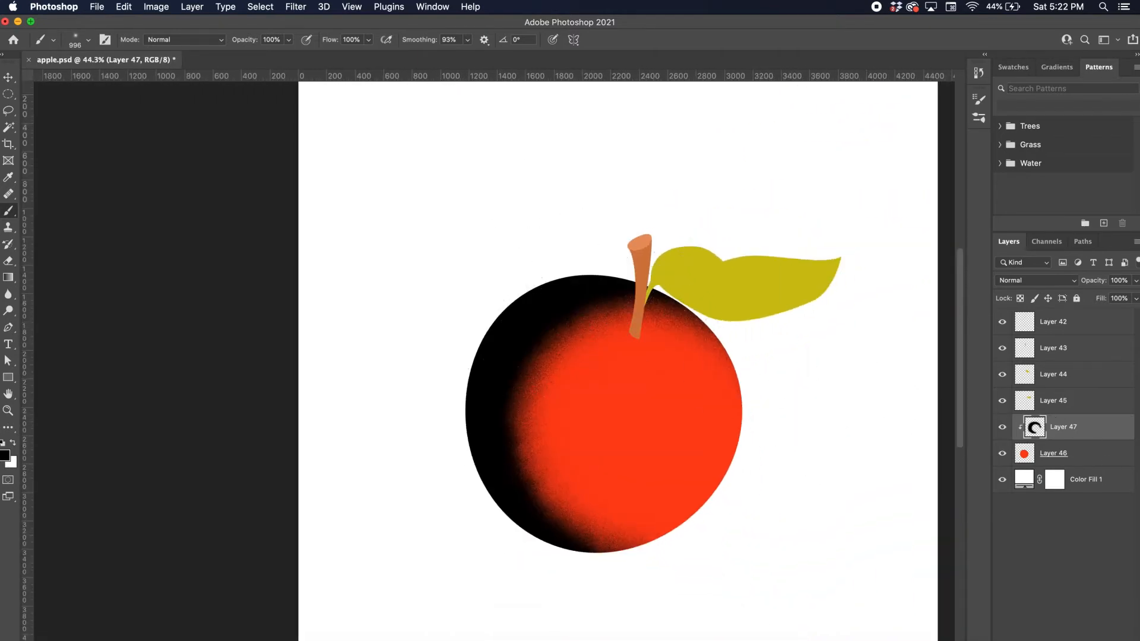
pyautogui.press('super+alt+shift+n')
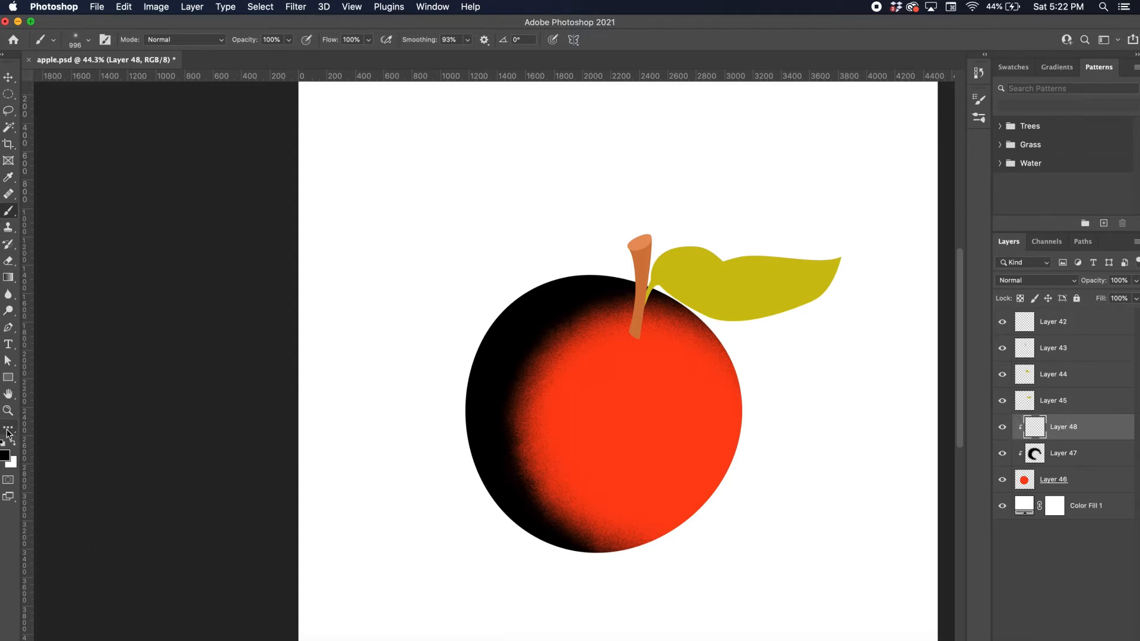
pyautogui.moveTo(693, 387)
pyautogui.mouseDown()
pyautogui.moveTo(743, 466)
pyautogui.moveTo(712, 580)
pyautogui.moveTo(570, 494)
pyautogui.mouseUp()
pyautogui.moveTo(580, 409)
pyautogui.mouseDown()
pyautogui.moveTo(621, 358)
pyautogui.moveTo(758, 282)
pyautogui.moveTo(692, 224)
pyautogui.mouseUp()
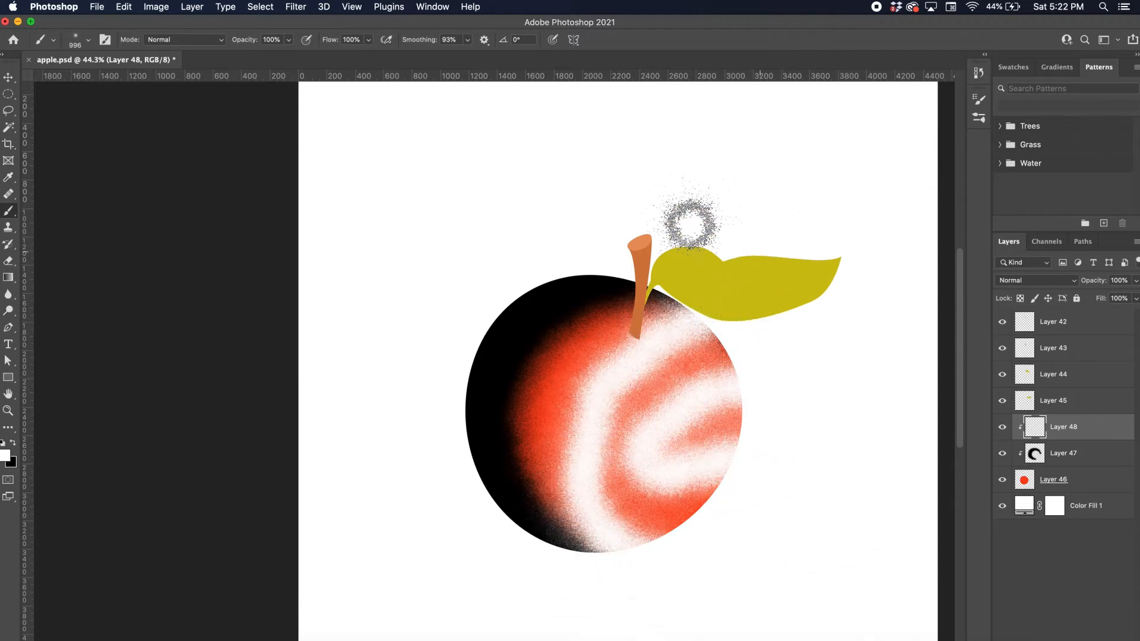
pyautogui.scroll(3, 720, 555)
pyautogui.scroll(-1, 724, 558)
pyautogui.hscroll(2, 723, 557)
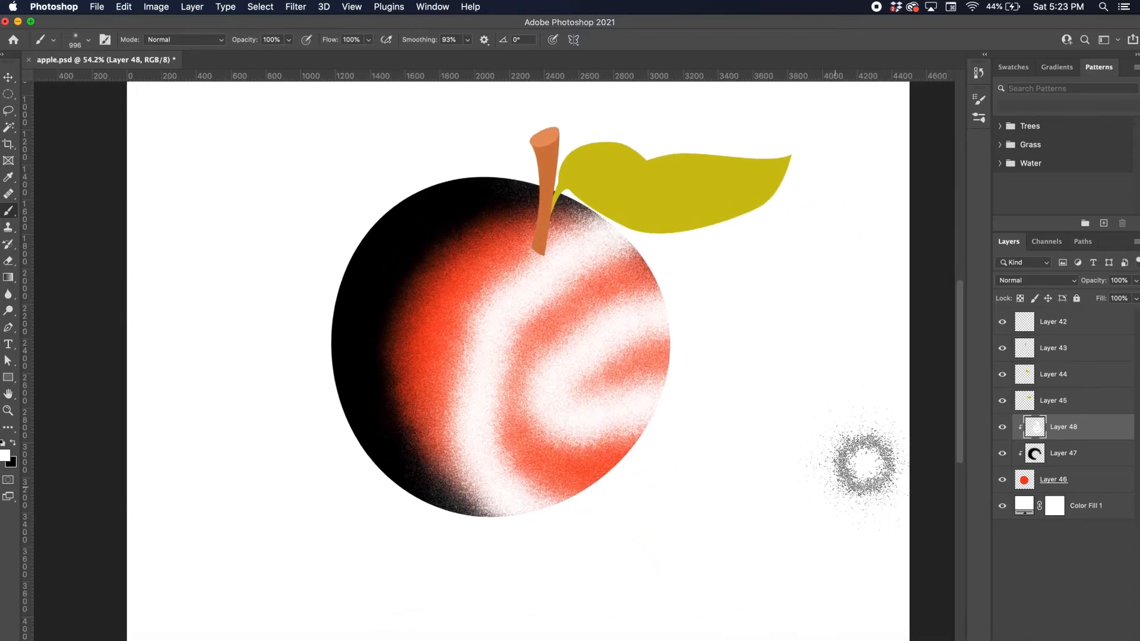
# Hide the clipped white and black grain layers and add a new clipped layer above them
pyautogui.click(1003, 428)
pyautogui.click(1003, 454)
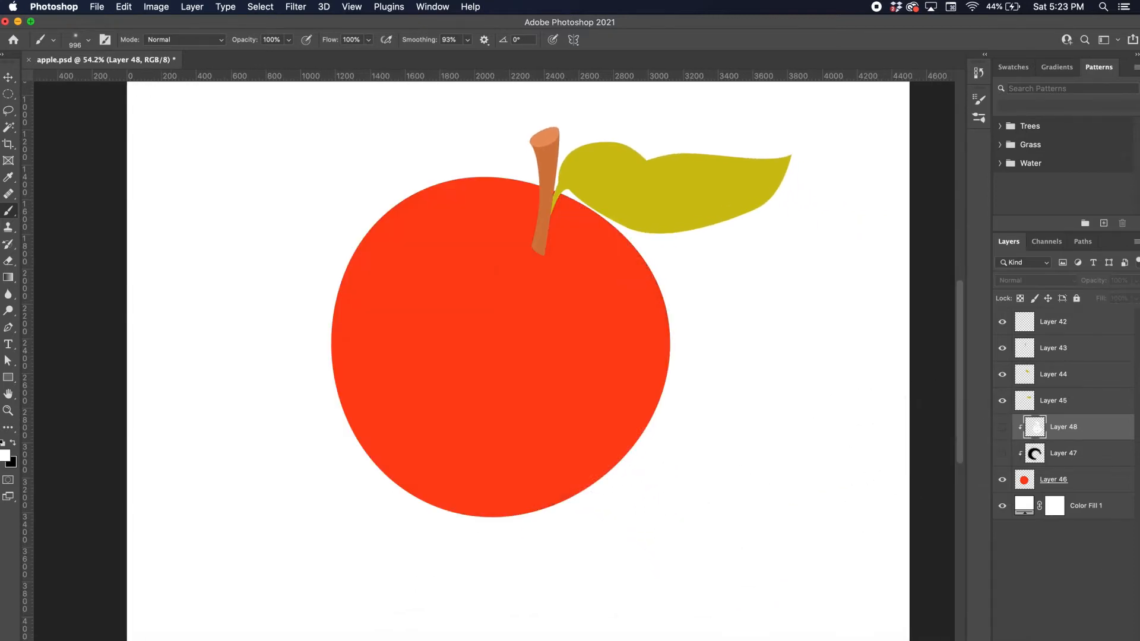
pyautogui.press('alt+shift+super+n')
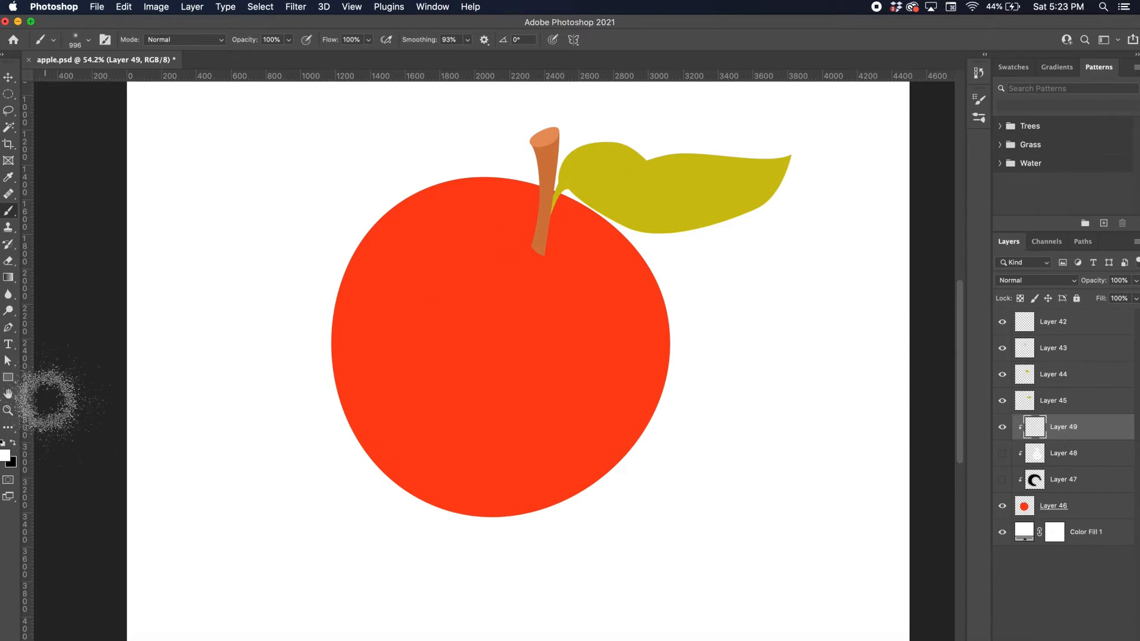
# Set the foreground colour to dark red bc2400 and paint grainy shading around the apple's right and bottom edges with a 1279 px brush
pyautogui.click(5, 456)
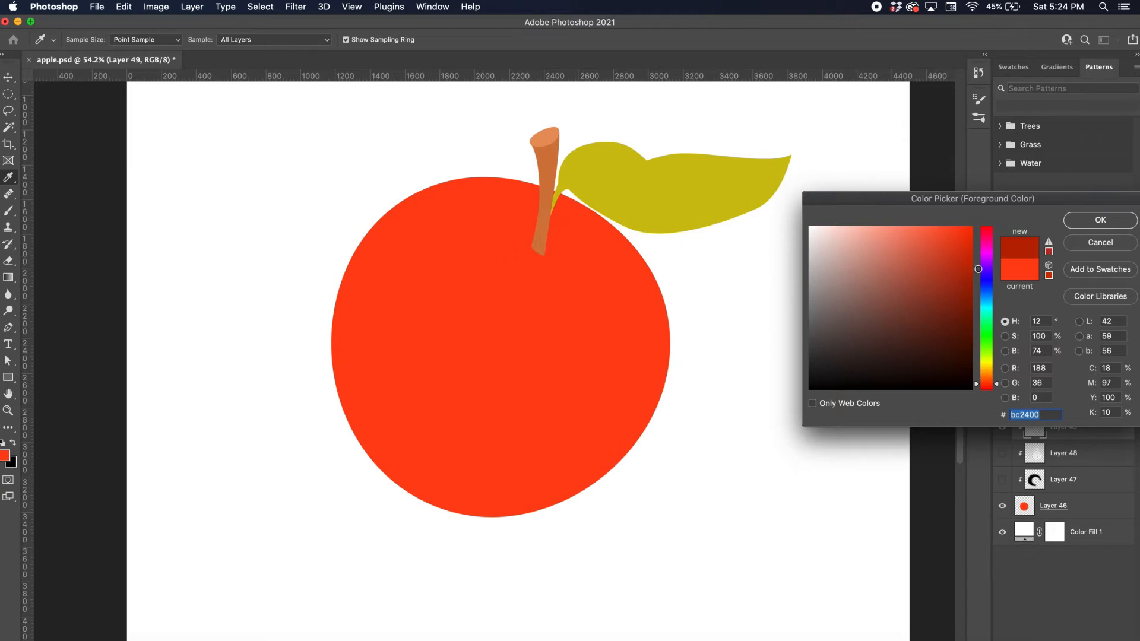
pyautogui.click(1100, 221)
pyautogui.moveTo(641, 214)
pyautogui.mouseDown()
pyautogui.moveTo(660, 189)
pyautogui.moveTo(597, 188)
pyautogui.moveTo(594, 175)
pyautogui.moveTo(655, 293)
pyautogui.moveTo(664, 358)
pyautogui.moveTo(633, 452)
pyautogui.moveTo(568, 517)
pyautogui.moveTo(464, 539)
pyautogui.moveTo(336, 462)
pyautogui.moveTo(320, 426)
pyautogui.moveTo(394, 508)
pyautogui.moveTo(478, 528)
pyautogui.moveTo(588, 504)
pyautogui.moveTo(607, 491)
pyautogui.moveTo(700, 310)
pyautogui.mouseUp()
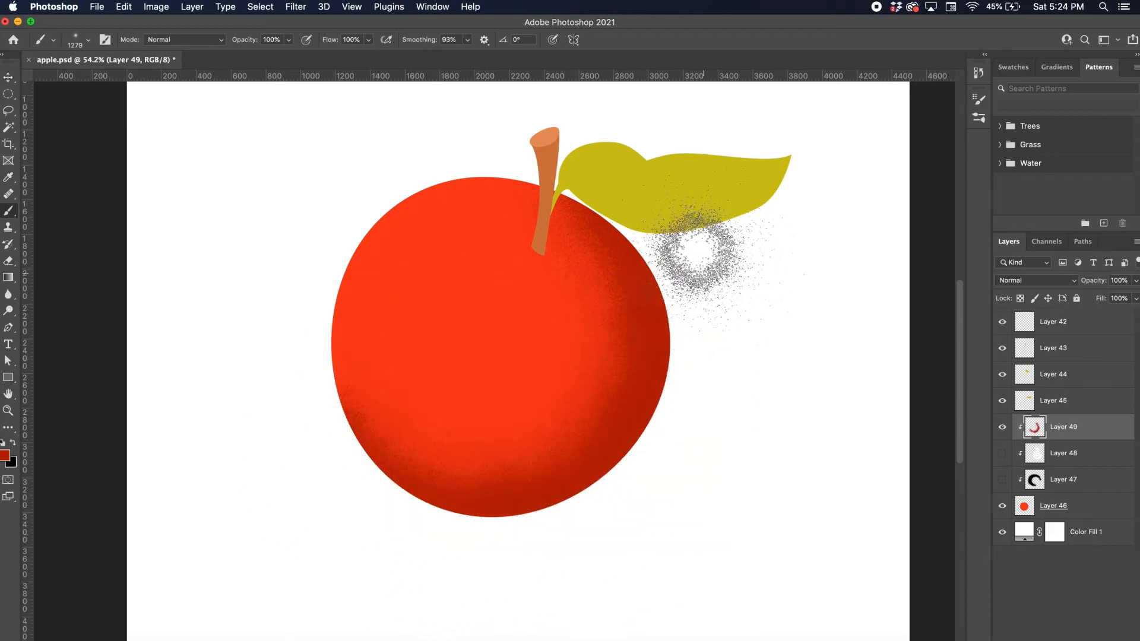
pyautogui.moveTo(600, 169)
pyautogui.mouseDown()
pyautogui.moveTo(530, 139)
pyautogui.moveTo(605, 191)
pyautogui.moveTo(691, 321)
pyautogui.moveTo(696, 362)
pyautogui.moveTo(643, 460)
pyautogui.moveTo(493, 546)
pyautogui.moveTo(344, 512)
pyautogui.moveTo(272, 323)
pyautogui.moveTo(325, 449)
pyautogui.moveTo(519, 516)
pyautogui.moveTo(561, 508)
pyautogui.moveTo(699, 359)
pyautogui.moveTo(721, 243)
pyautogui.moveTo(557, 97)
pyautogui.moveTo(595, 168)
pyautogui.moveTo(489, 138)
pyautogui.moveTo(707, 299)
pyautogui.moveTo(699, 352)
pyautogui.moveTo(695, 288)
pyautogui.moveTo(617, 489)
pyautogui.moveTo(448, 565)
pyautogui.moveTo(385, 537)
pyautogui.moveTo(278, 424)
pyautogui.moveTo(321, 434)
pyautogui.moveTo(263, 254)
pyautogui.moveTo(239, 339)
pyautogui.mouseUp()
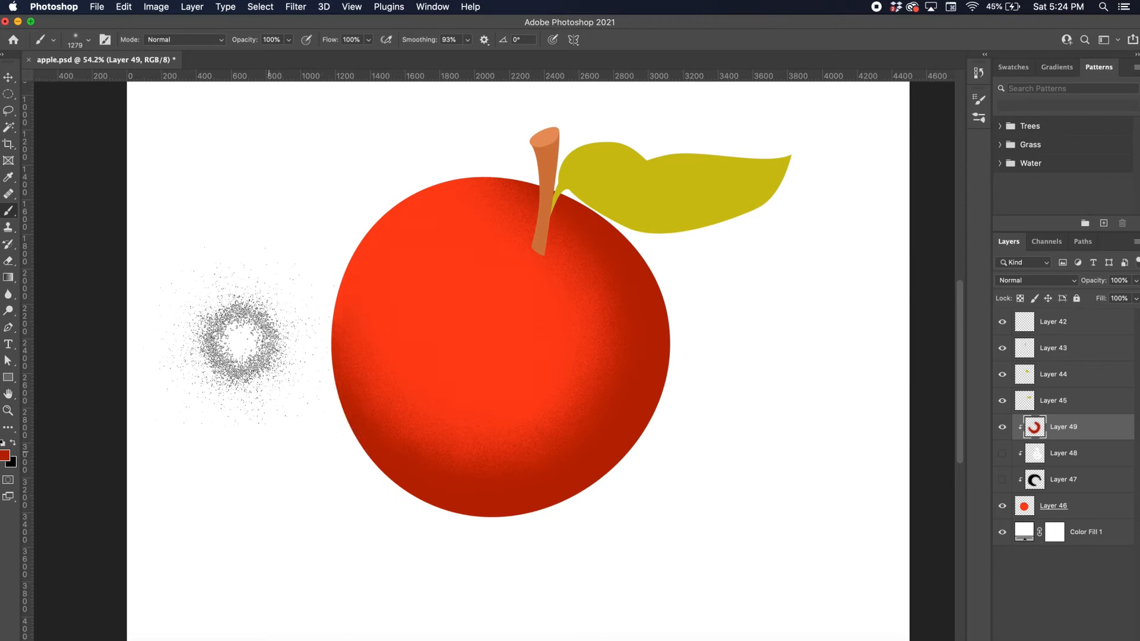
# Set the red shading layer's blend mode to Subtract and its opacity to 55%
pyautogui.click(1036, 285)
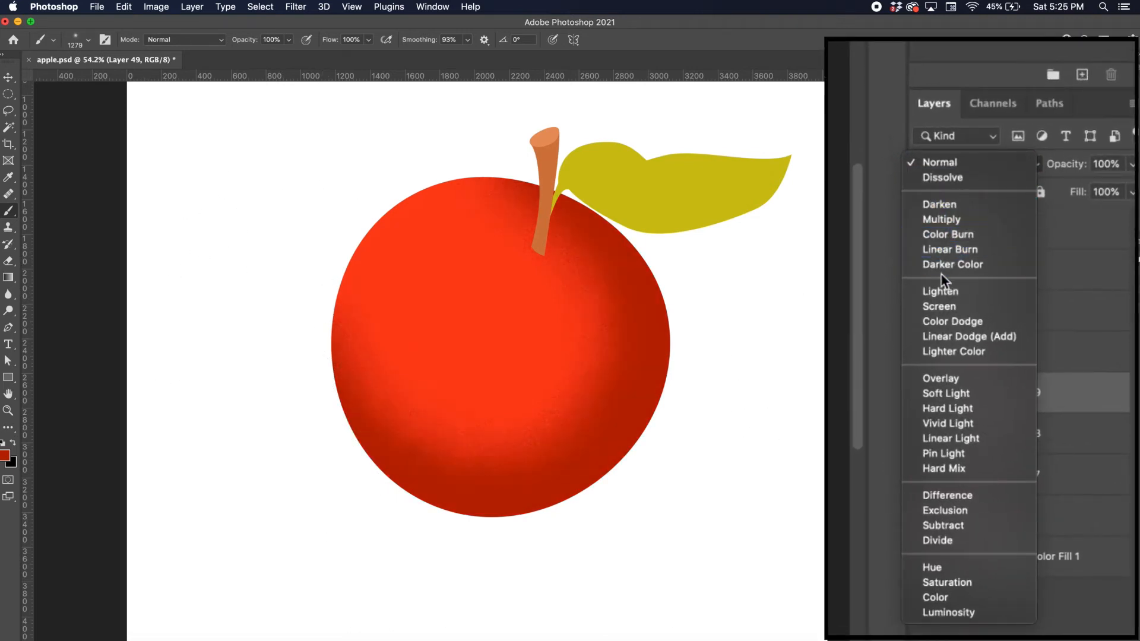
pyautogui.click(934, 522)
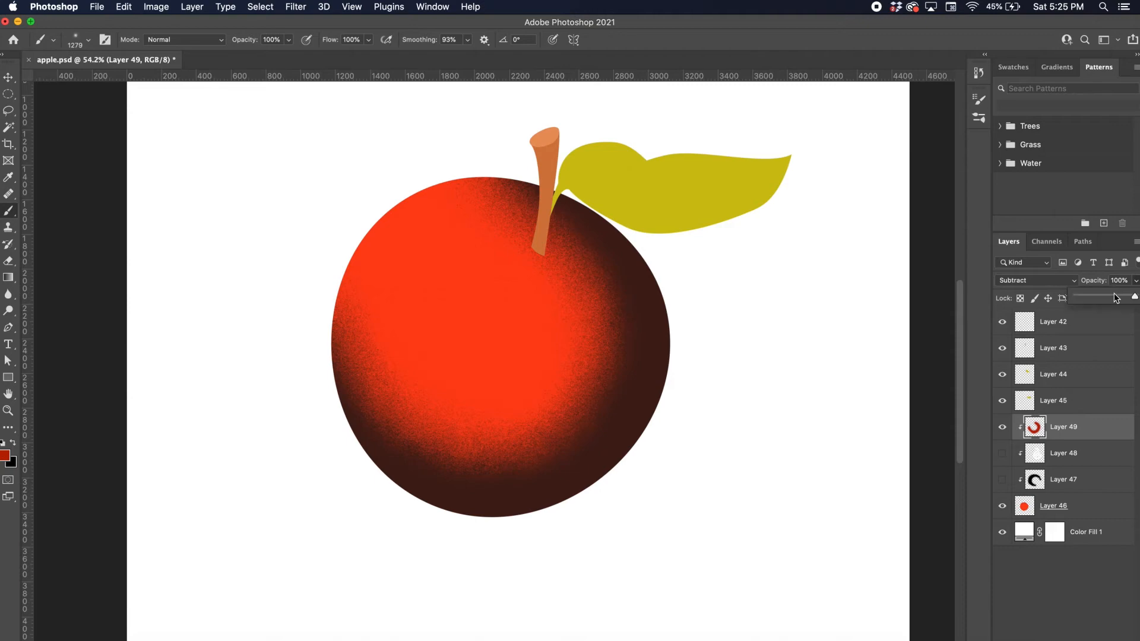
pyautogui.moveTo(1117, 298); pyautogui.dragTo(1110, 300)
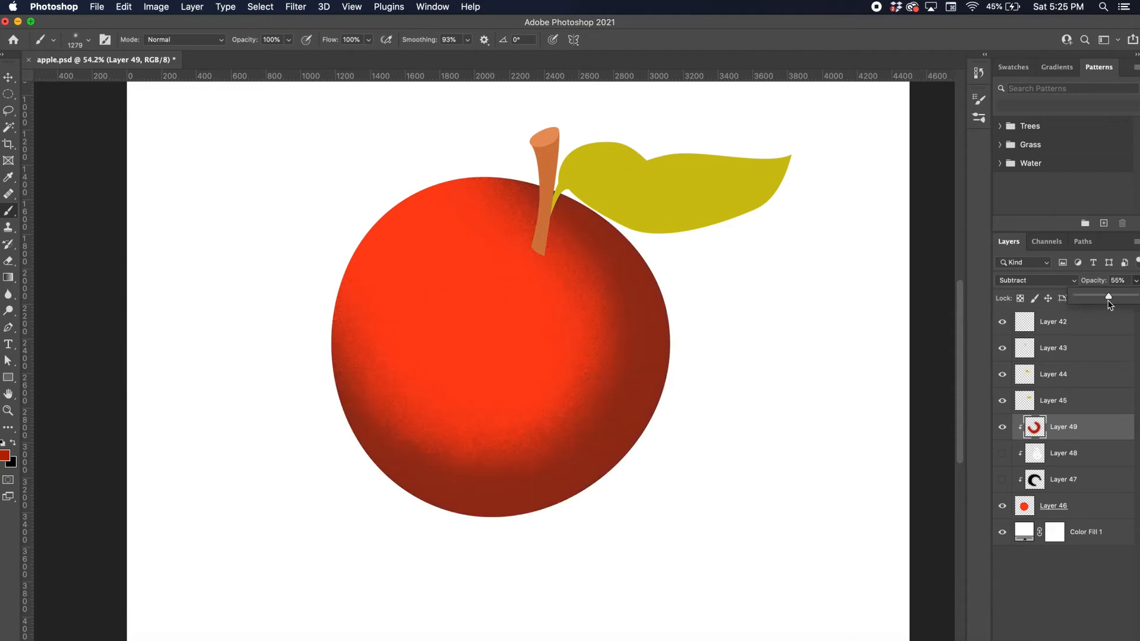
# Paint pale pink grainy highlights along the apple's left side and below the stem on a new clipped layer with a 1082 px brush
pyautogui.press('super+shift+alt+n')
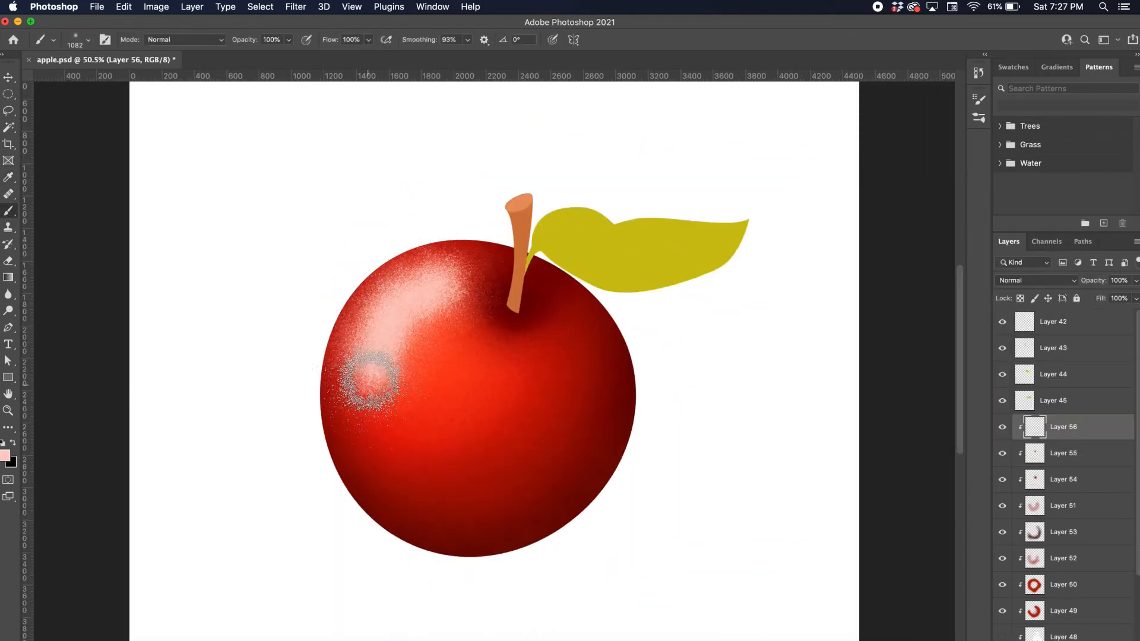
pyautogui.moveTo(370, 380); pyautogui.dragTo(406, 464)
pyautogui.moveTo(493, 354); pyautogui.dragTo(558, 348)
pyautogui.moveTo(436, 282)
pyautogui.mouseDown()
pyautogui.moveTo(358, 427)
pyautogui.moveTo(407, 463)
pyautogui.mouseUp()
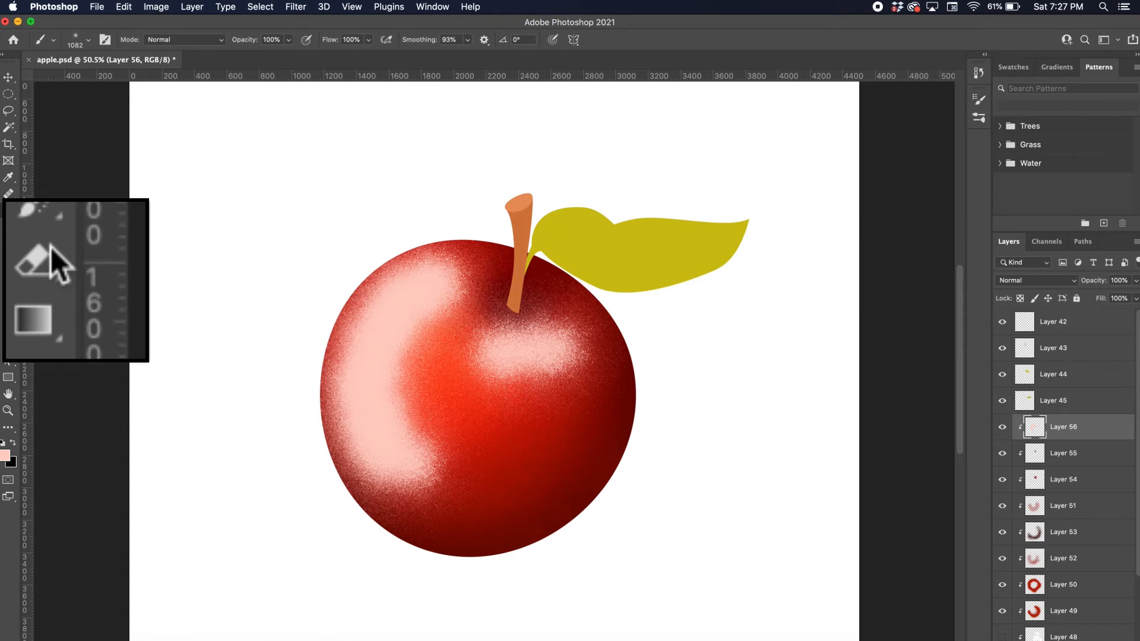
# Soften the pink highlight below the stem with the grainy Eraser at reduced opacity
pyautogui.click(12, 259)
pyautogui.moveTo(435, 402)
pyautogui.keyDown('ctrl'); pyautogui.keyDown('alt'); pyautogui.mouseDown()
pyautogui.moveTo(452, 403)
pyautogui.moveTo(416, 445)
pyautogui.moveTo(453, 338)
pyautogui.moveTo(449, 405)
pyautogui.mouseUp(); pyautogui.keyUp('alt'); pyautogui.keyUp('ctrl')
pyautogui.click(236, 39)
pyautogui.click(211, 55)
pyautogui.moveTo(516, 291); pyautogui.dragTo(535, 300)
# Set the Eraser opacity to 39% and fade the long pink highlight along the apple's left side
pyautogui.keyDown('ctrl'); pyautogui.keyDown('alt'); pyautogui.moveTo(496, 420); pyautogui.dragTo(460, 421); pyautogui.keyUp('alt'); pyautogui.keyUp('ctrl')
pyautogui.click(236, 40)
pyautogui.click(227, 56)
pyautogui.moveTo(399, 396)
pyautogui.mouseDown()
pyautogui.moveTo(432, 454)
pyautogui.moveTo(285, 420)
pyautogui.moveTo(378, 503)
pyautogui.moveTo(293, 415)
pyautogui.moveTo(390, 533)
pyautogui.moveTo(443, 477)
pyautogui.moveTo(409, 454)
pyautogui.moveTo(414, 361)
pyautogui.moveTo(482, 293)
pyautogui.moveTo(363, 254)
pyautogui.mouseUp()
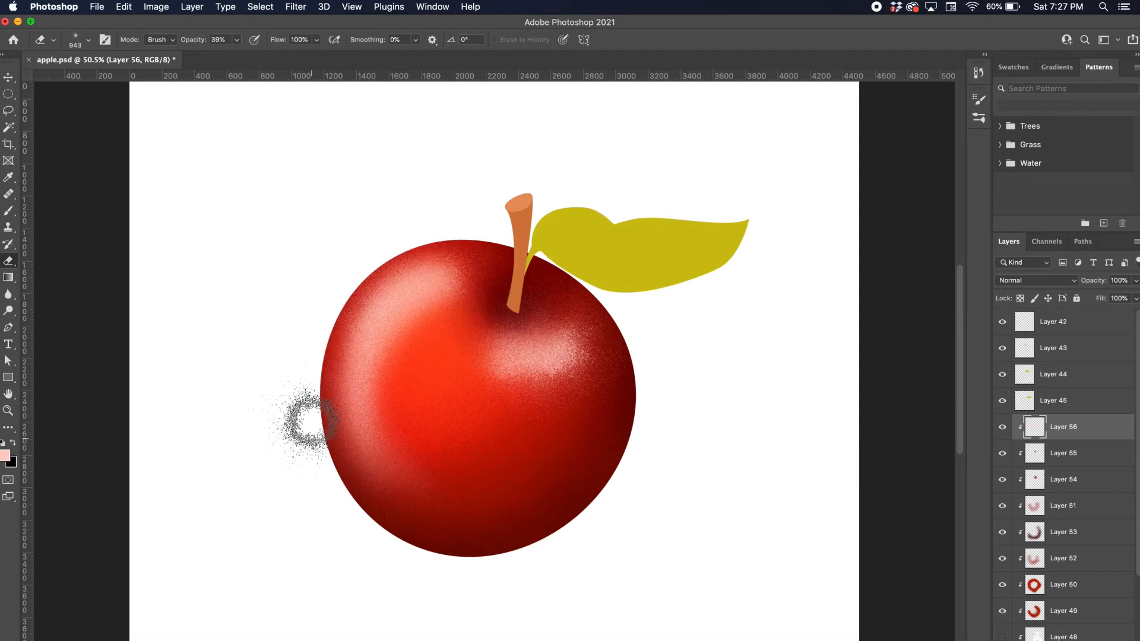
pyautogui.press('super+plus')
pyautogui.keyDown('ctrl'); pyautogui.keyDown('alt'); pyautogui.moveTo(420, 483); pyautogui.dragTo(390, 483); pyautogui.keyUp('alt'); pyautogui.keyUp('ctrl')
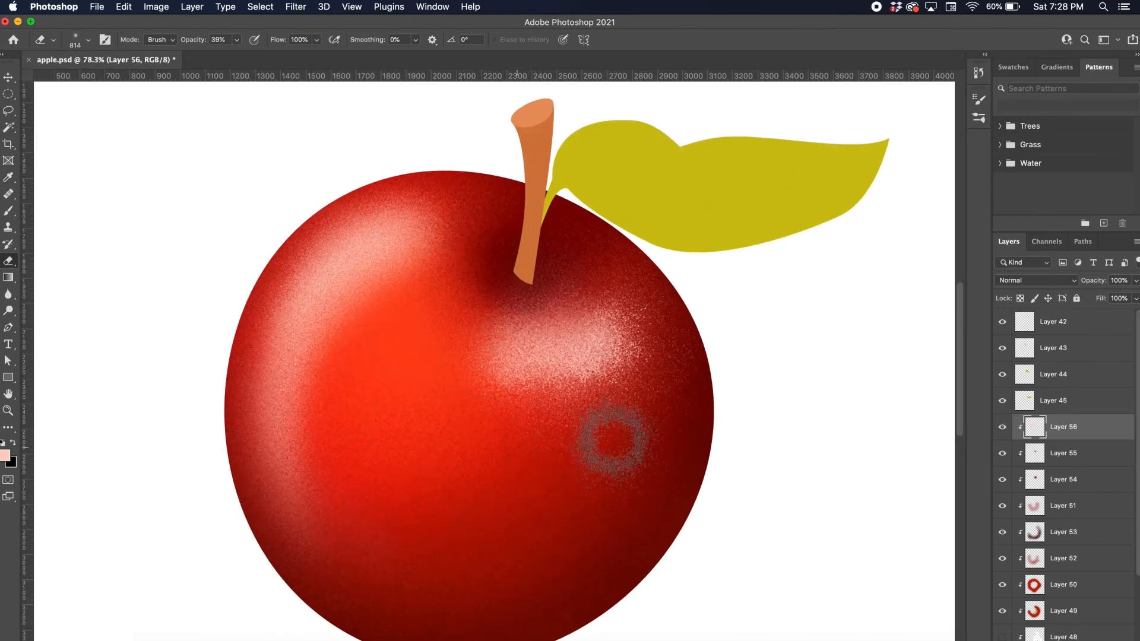
pyautogui.press('super+plus')
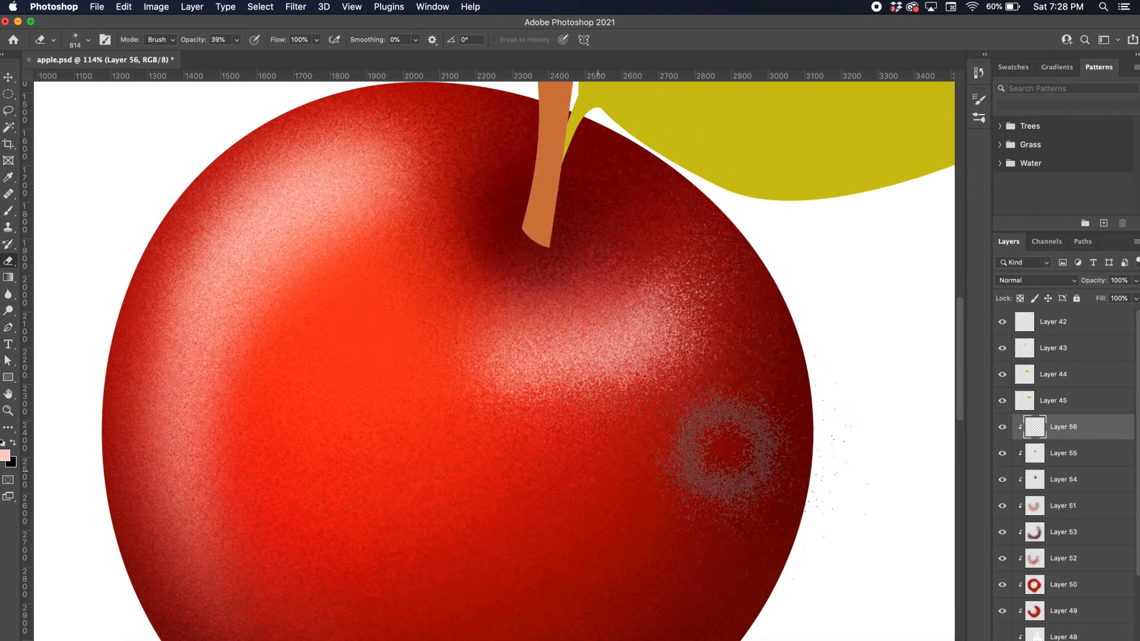
pyautogui.press('super+0')
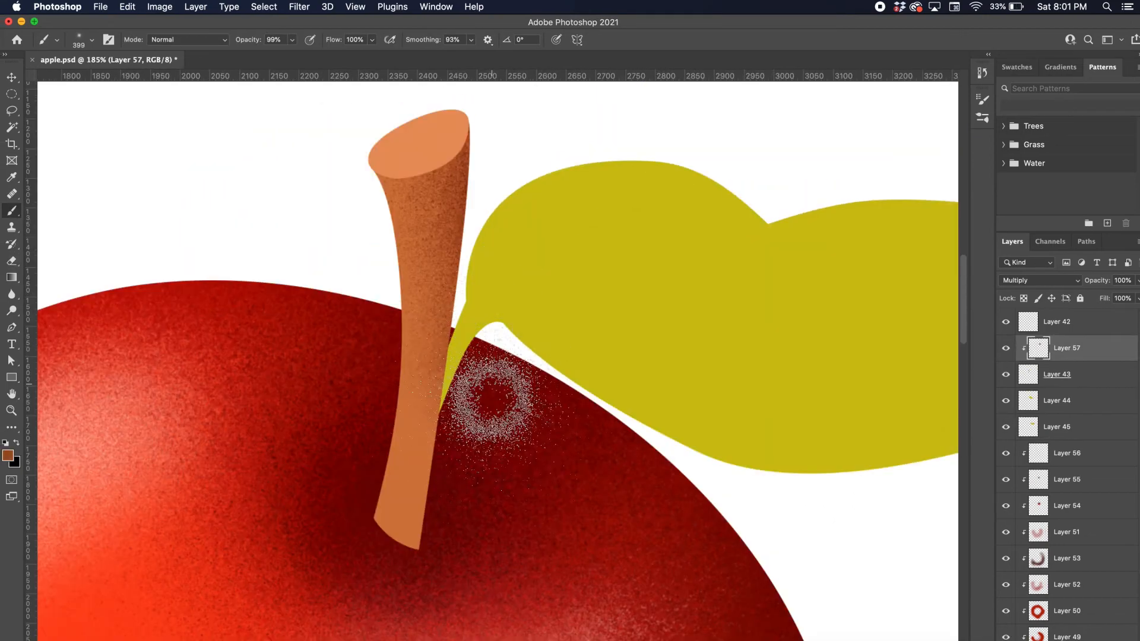
# Paint more brown grainy shading along the stem's edges and base on its clipped Multiply layer with a 316 px brush
pyautogui.moveTo(565, 433); pyautogui.dragTo(517, 421)
pyautogui.moveTo(458, 519)
pyautogui.mouseDown()
pyautogui.moveTo(409, 593)
pyautogui.moveTo(364, 554)
pyautogui.moveTo(490, 518)
pyautogui.mouseUp()
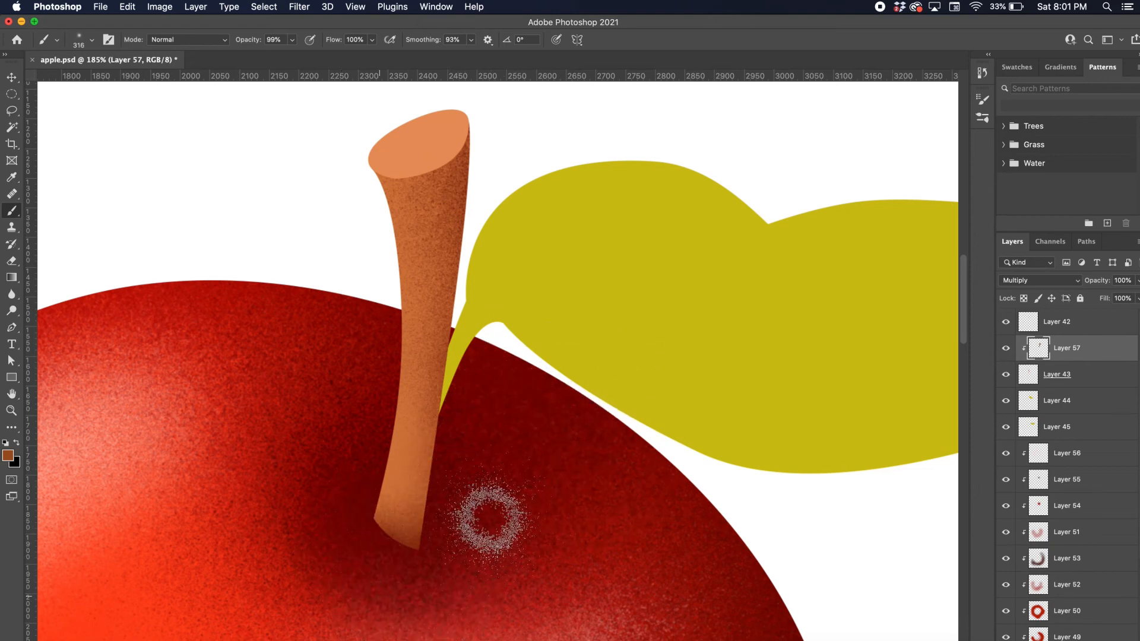
pyautogui.press('super+minus')
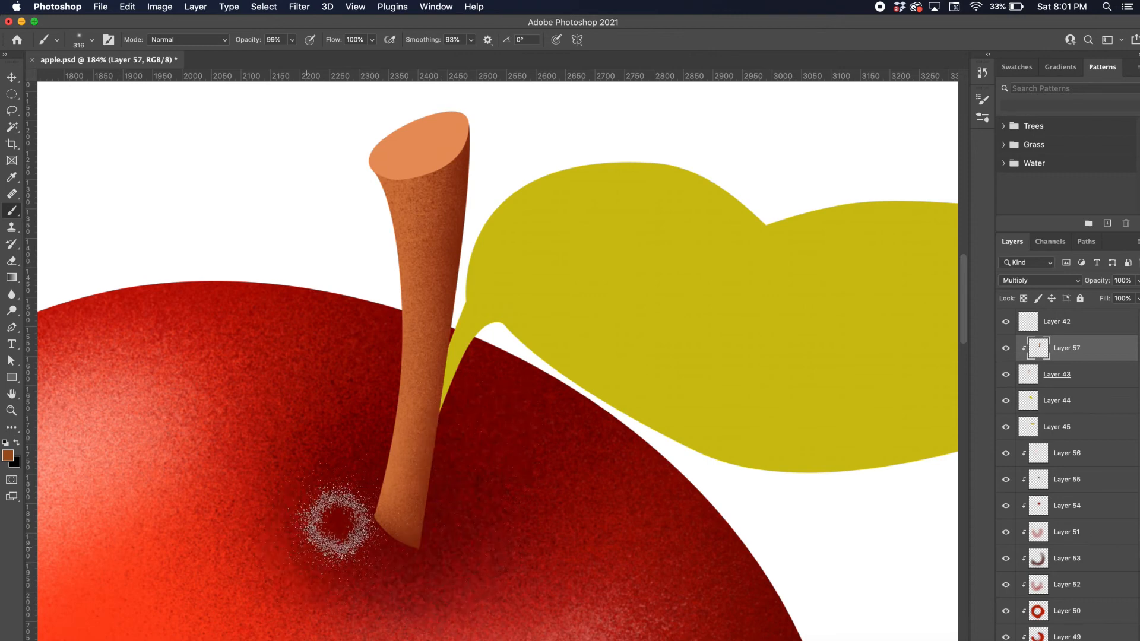
# Paint a light peach grainy highlight down the stem on a clipped layer and soften it with the Eraser at 76% opacity
pyautogui.moveTo(423, 181)
pyautogui.mouseDown()
pyautogui.moveTo(415, 433)
pyautogui.moveTo(359, 497)
pyautogui.moveTo(448, 142)
pyautogui.moveTo(448, 376)
pyautogui.moveTo(422, 540)
pyautogui.moveTo(468, 290)
pyautogui.mouseUp()
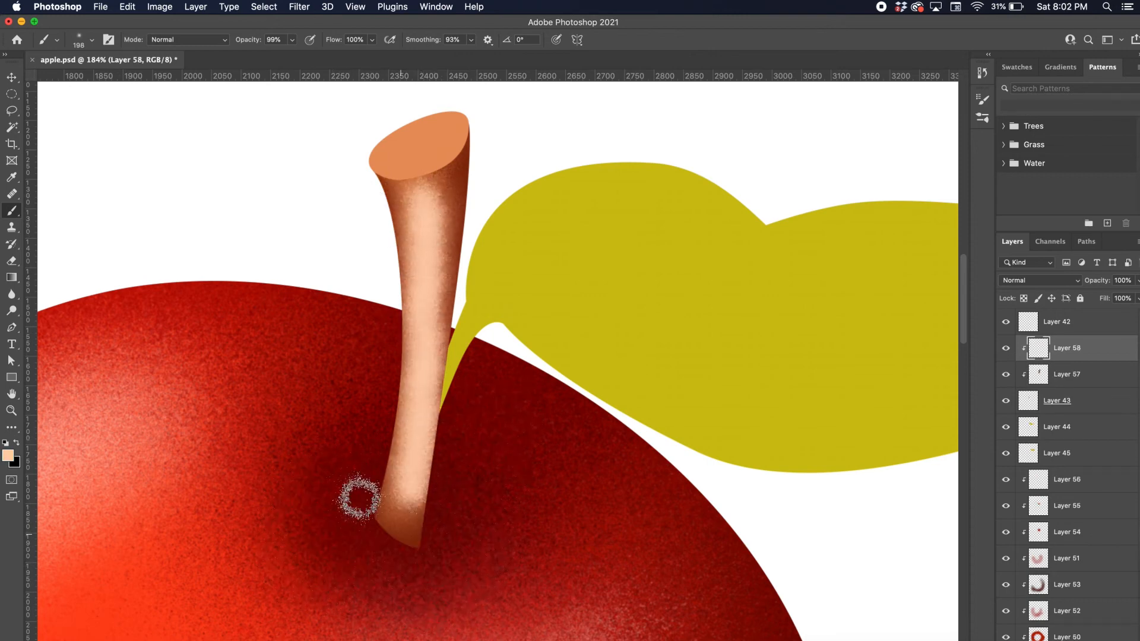
pyautogui.press('e')
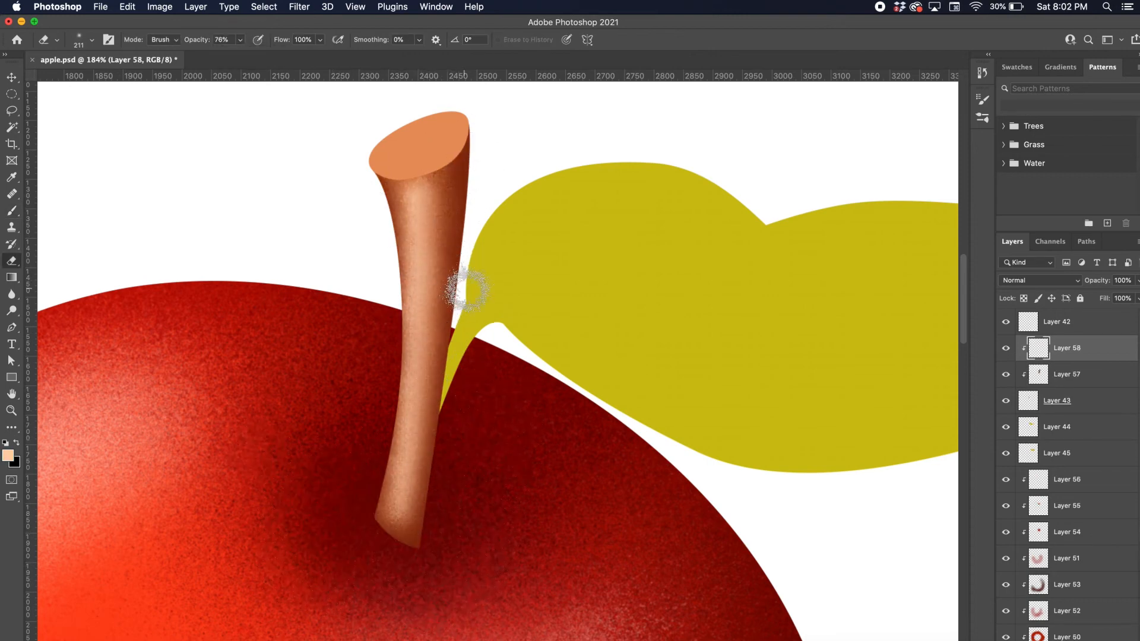
pyautogui.moveTo(383, 205)
pyautogui.mouseDown()
pyautogui.moveTo(394, 334)
pyautogui.moveTo(384, 428)
pyautogui.moveTo(457, 184)
pyautogui.mouseUp()
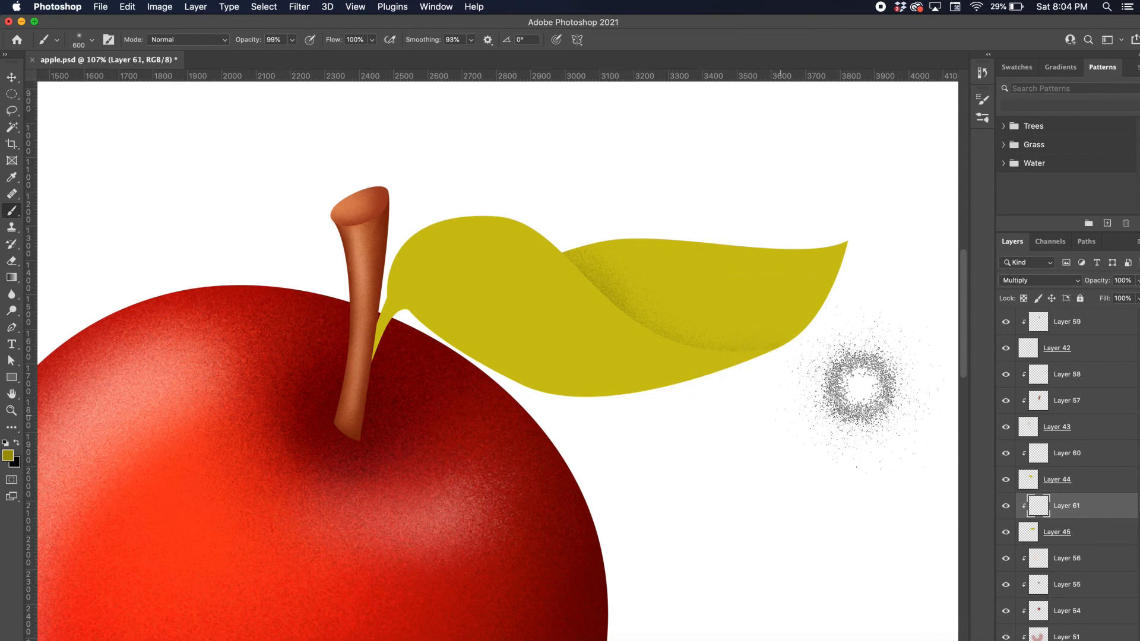
# Paint dark olive grainy shading along the fold, lower edge and tip of the leaf's rear part on clipped Multiply layers
pyautogui.moveTo(809, 318)
pyautogui.mouseDown()
pyautogui.moveTo(560, 274)
pyautogui.moveTo(549, 300)
pyautogui.moveTo(570, 294)
pyautogui.mouseUp()
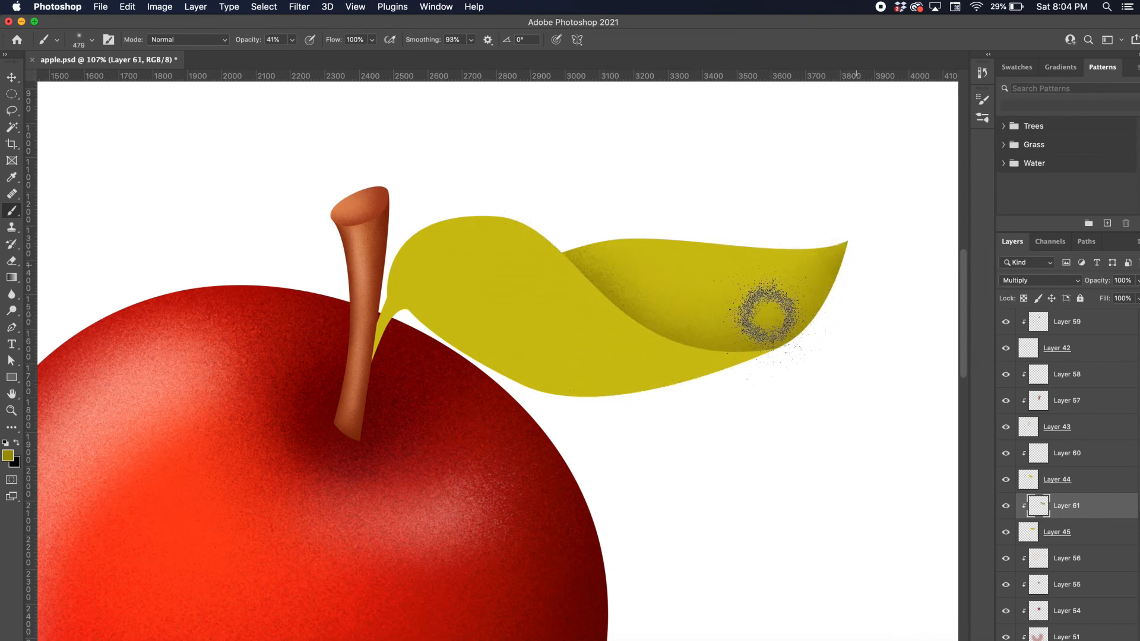
pyautogui.press('super+z')
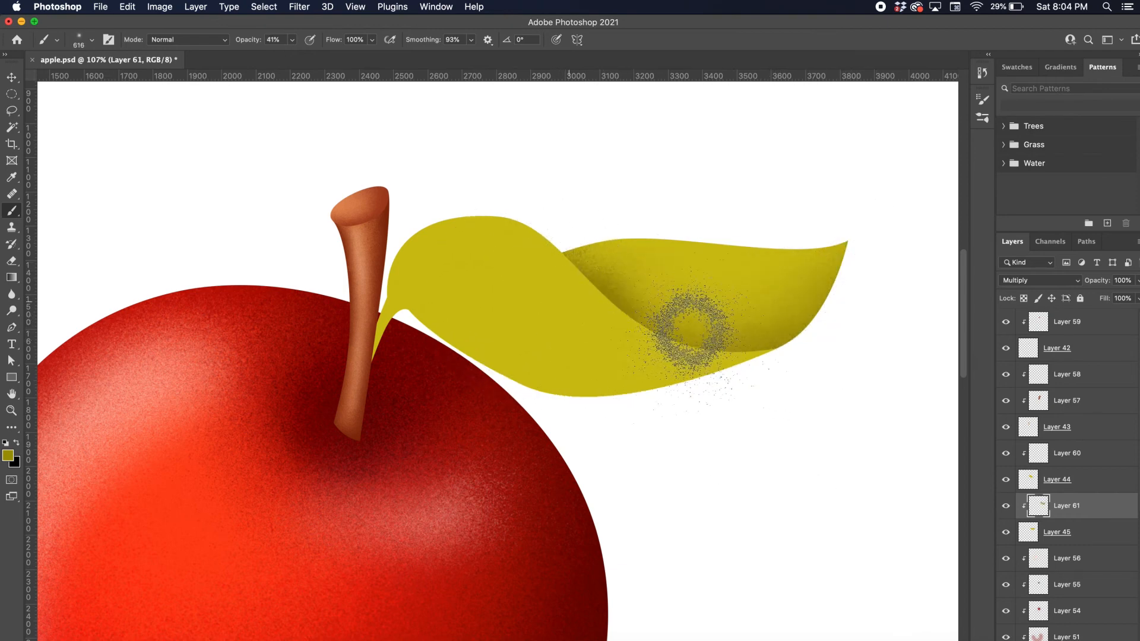
pyautogui.moveTo(661, 326); pyautogui.dragTo(870, 255)
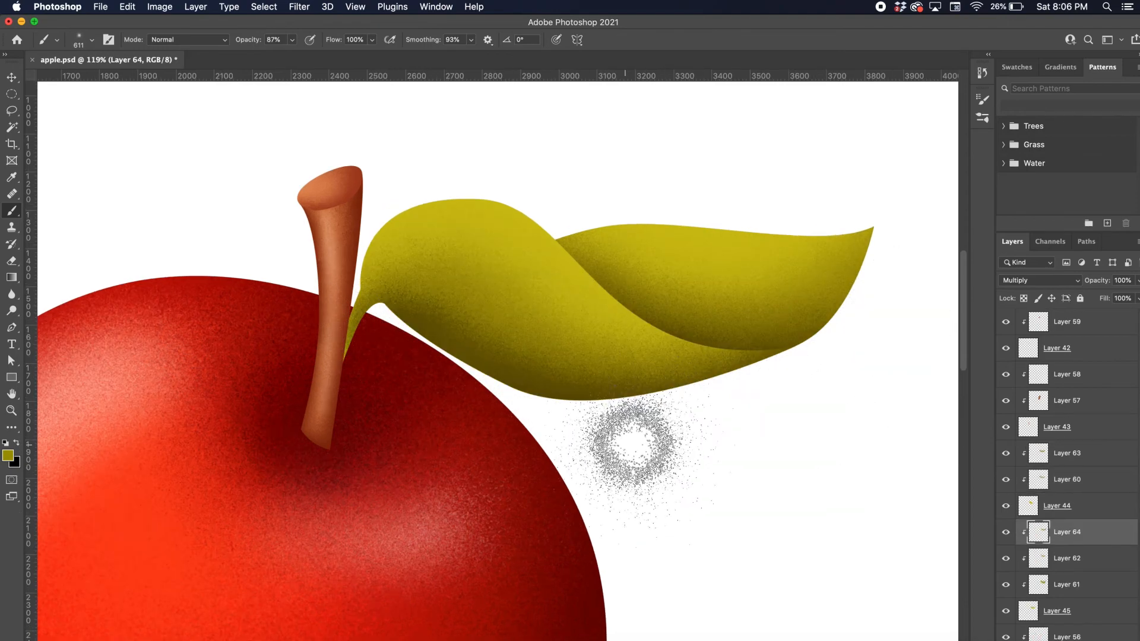
pyautogui.scroll(-5, 657, 412)
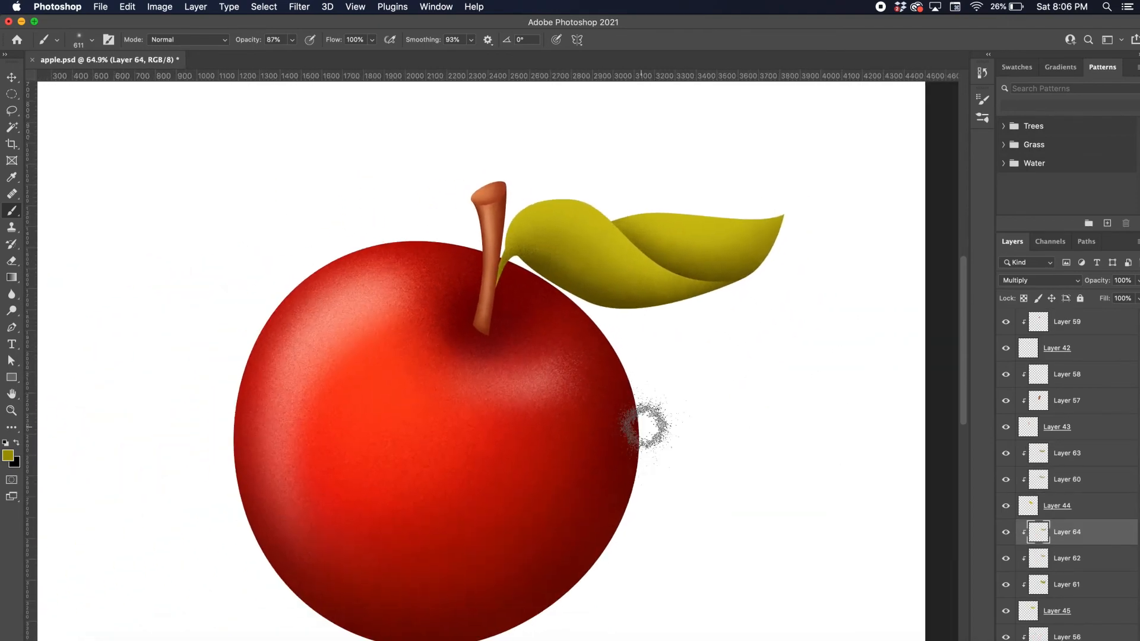